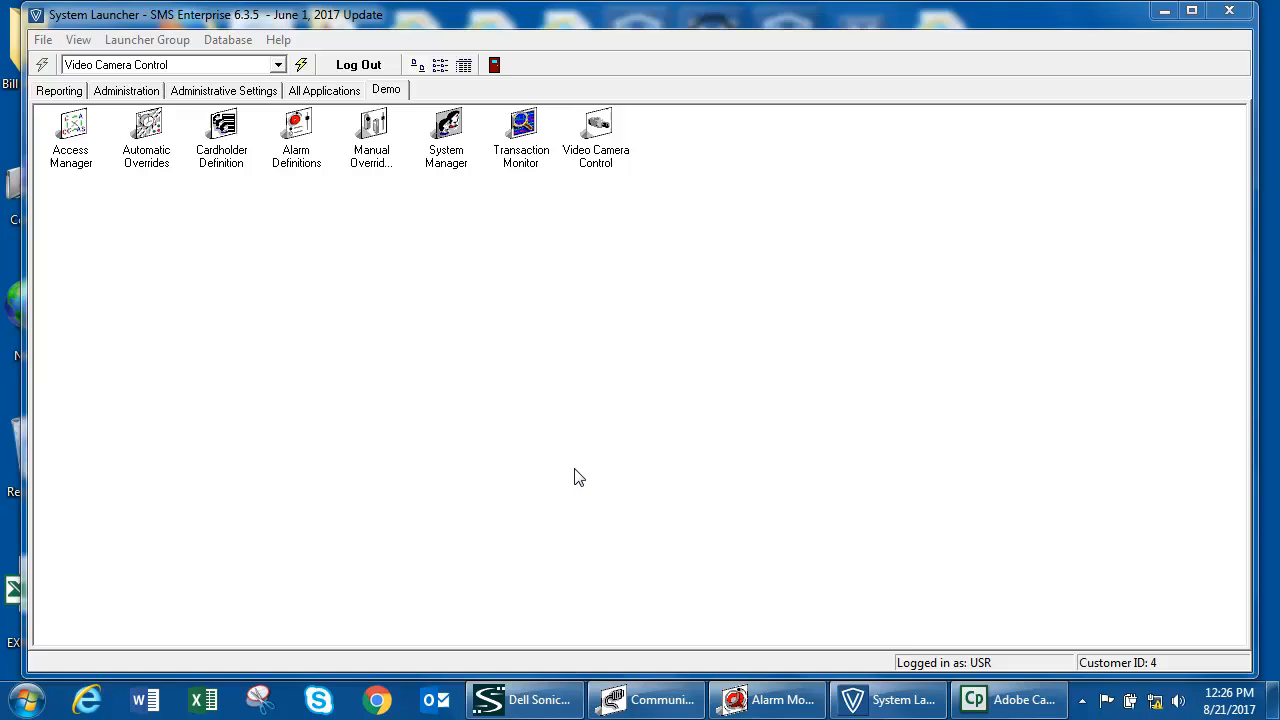
- Open Transaction Monitor, widen the Device column in Station Alarm Monitor's active alarms, and check the Door Forced Open event in Transaction Monitor
double_click(522, 150)
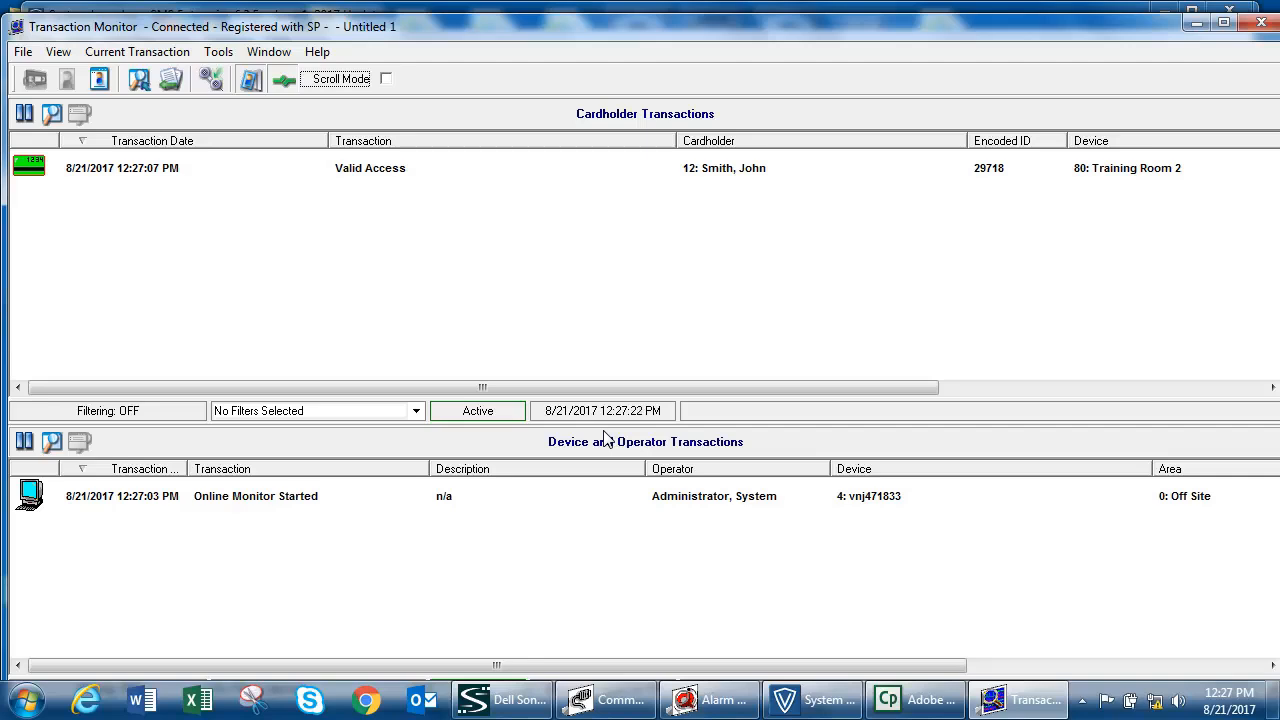
click(1197, 24)
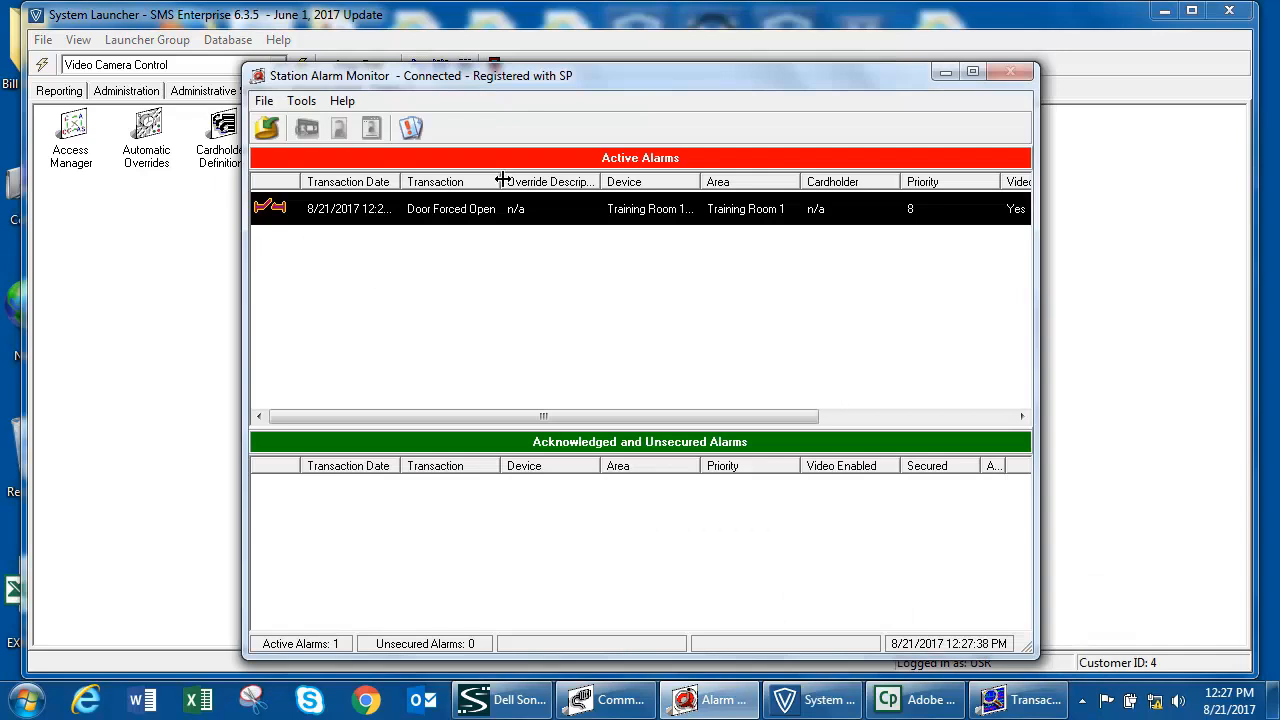
drag(702, 179, 765, 181)
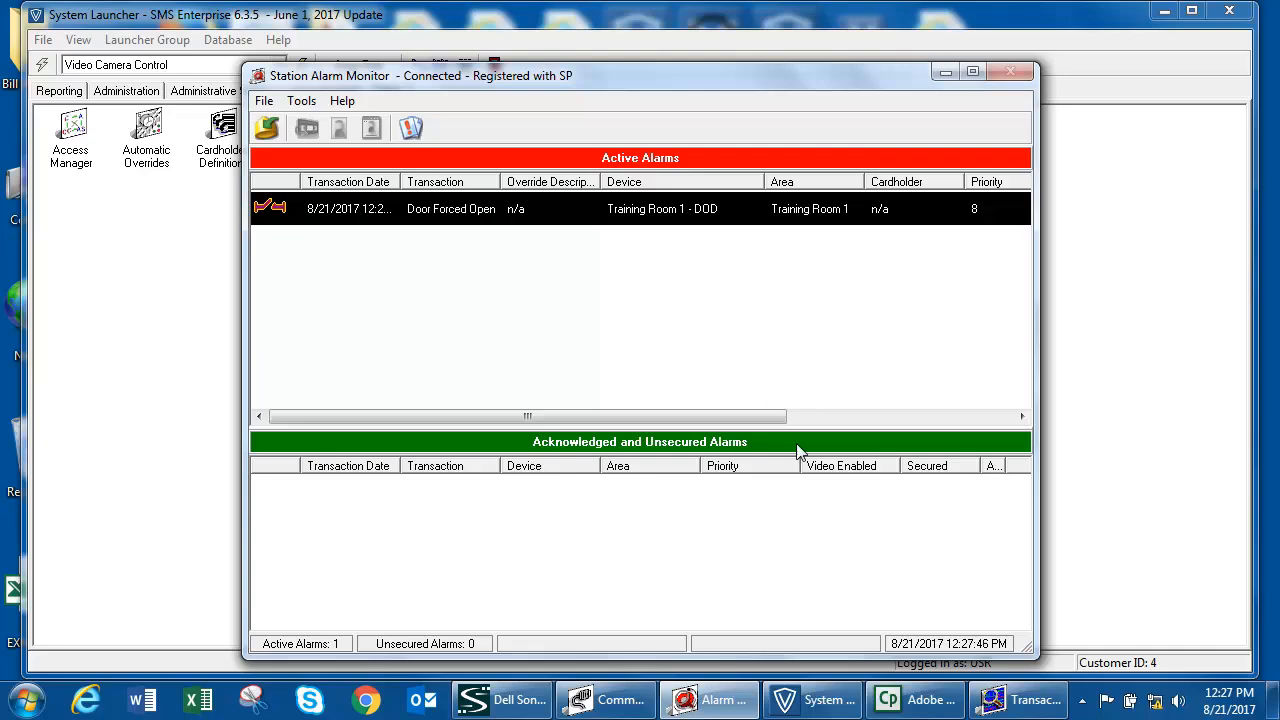
click(1016, 700)
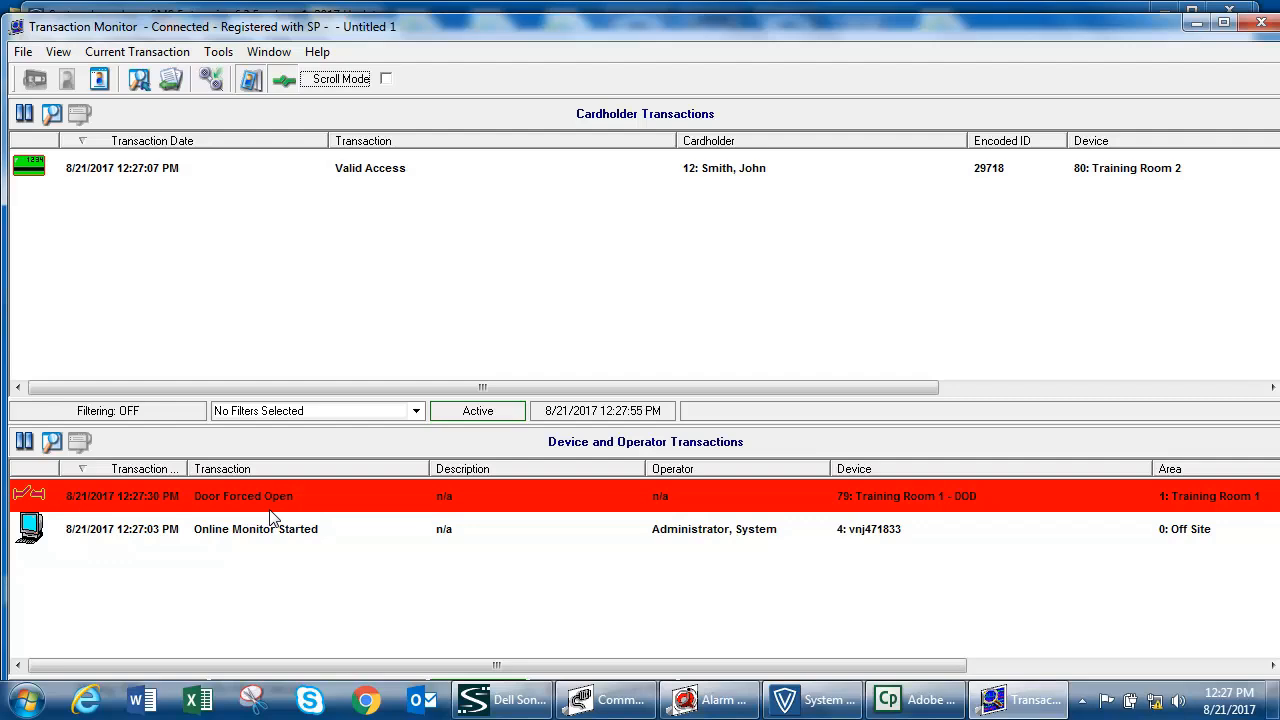
click(1197, 22)
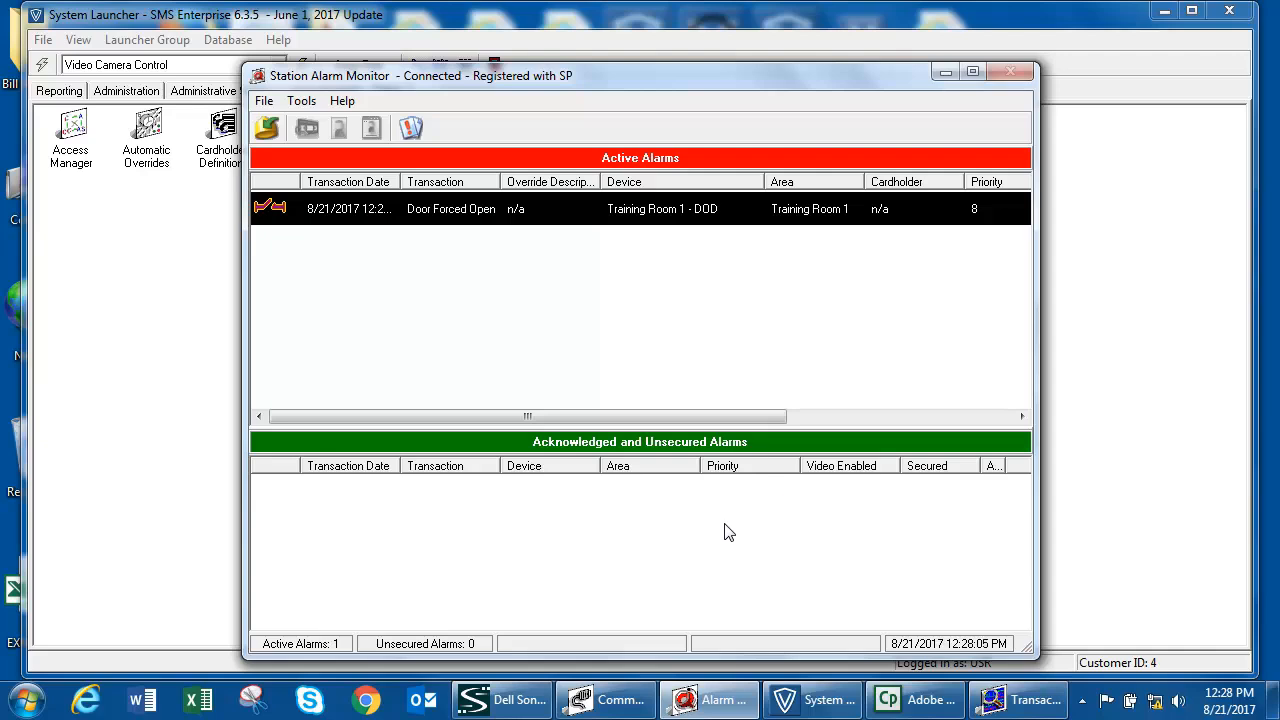
- Open the details of the Door Forced Open alarm and save the alarm comment "Secured the door"
click(415, 214)
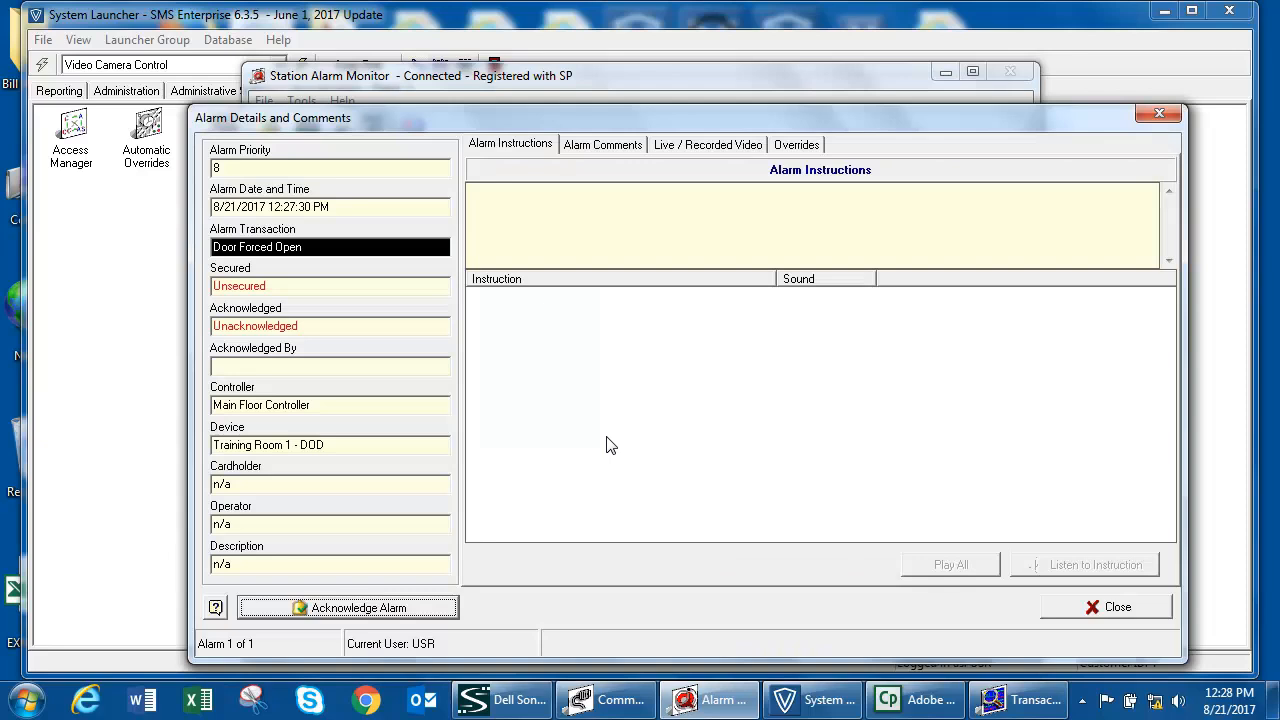
click(638, 144)
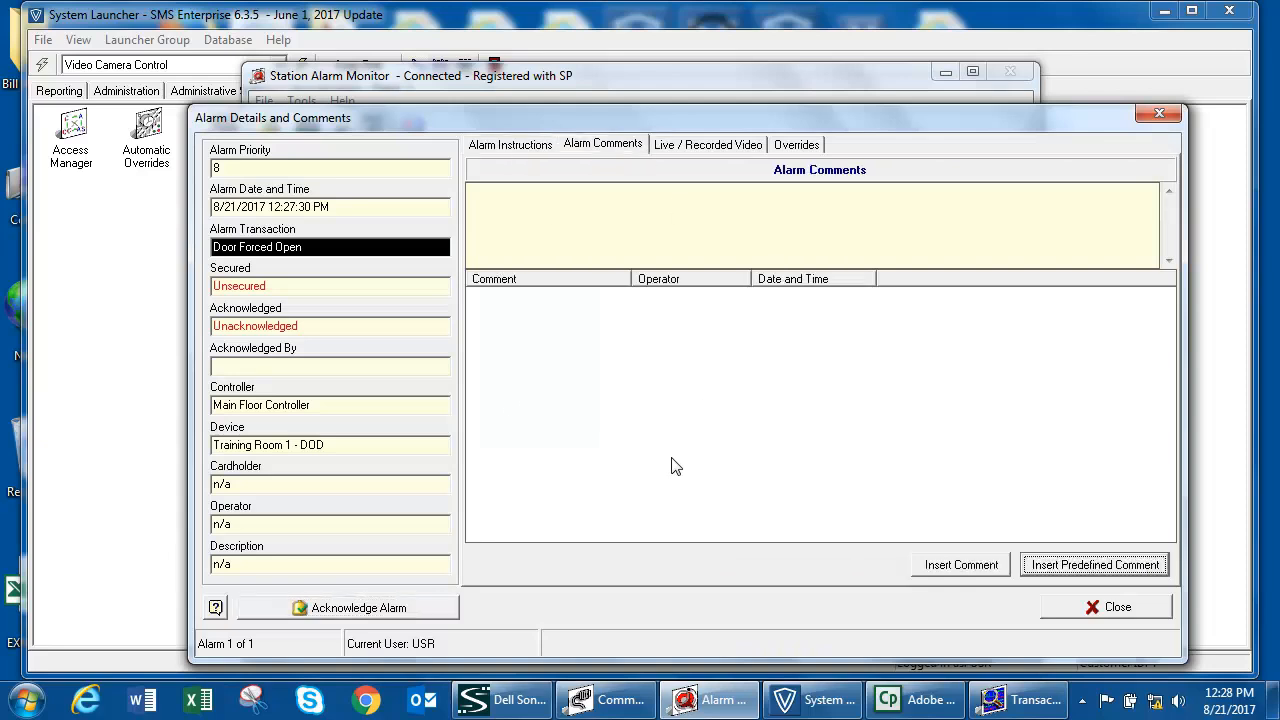
click(944, 566)
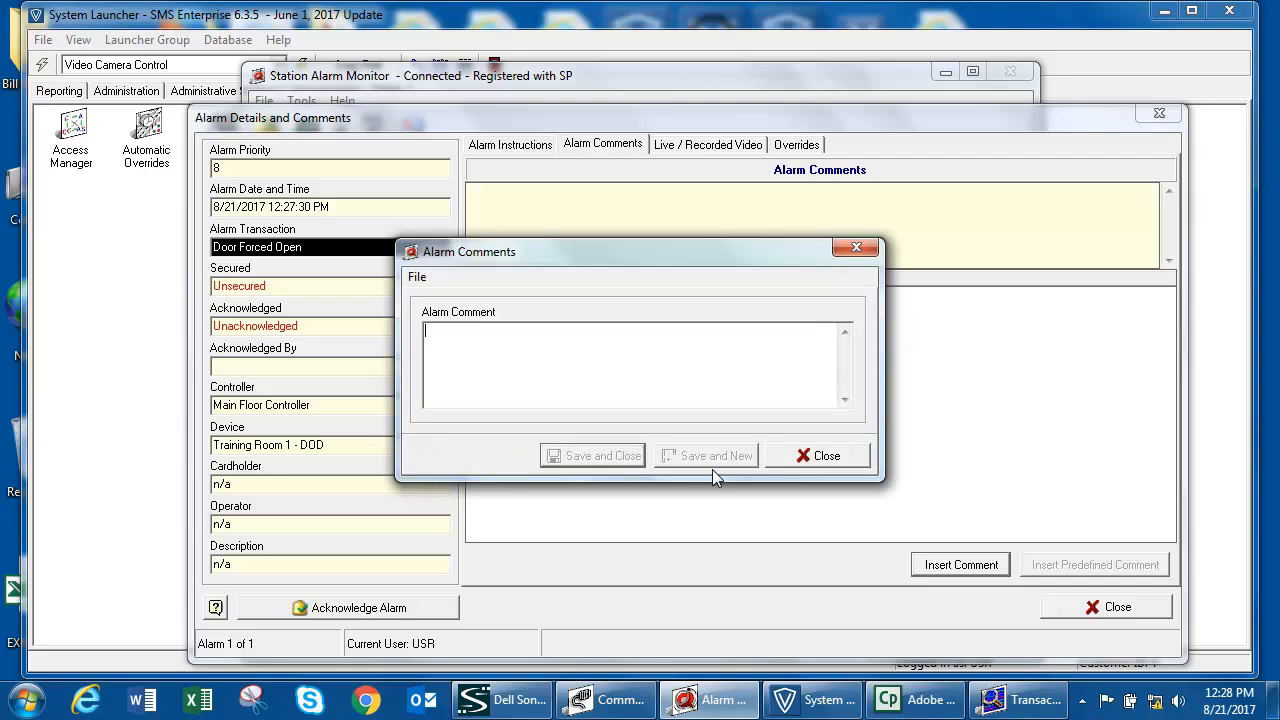
text(Secured the door)
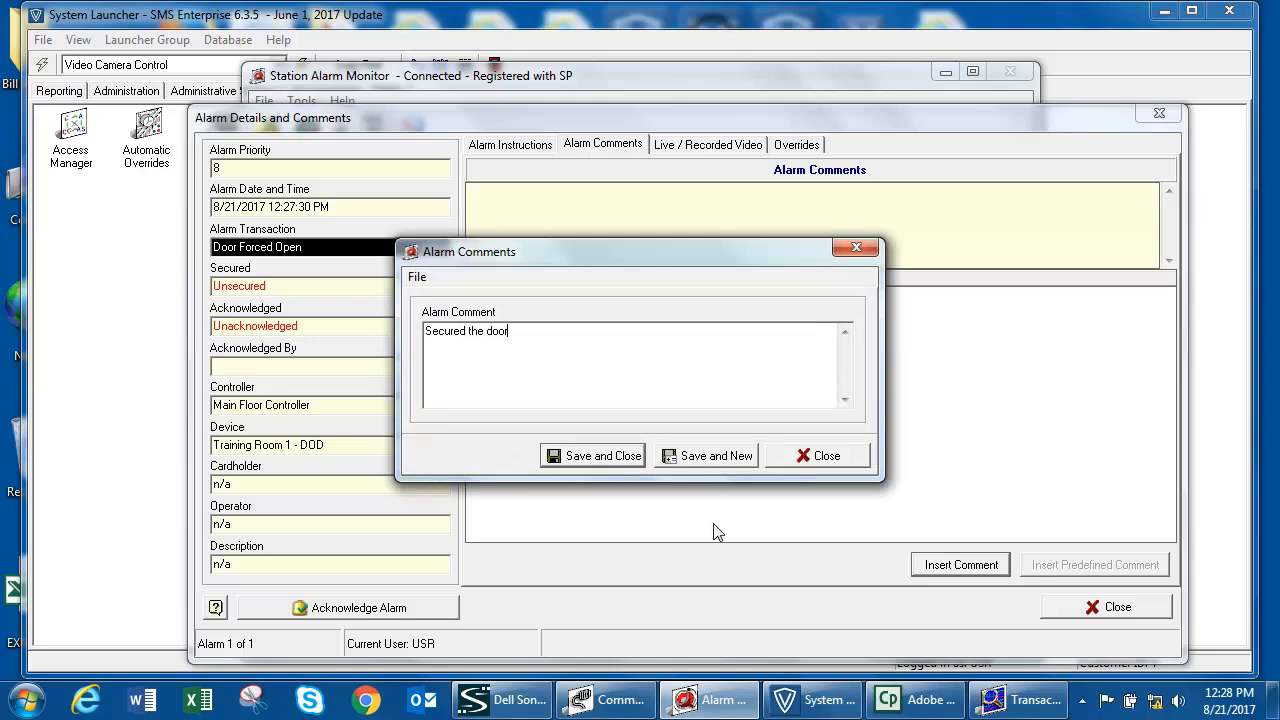
click(565, 457)
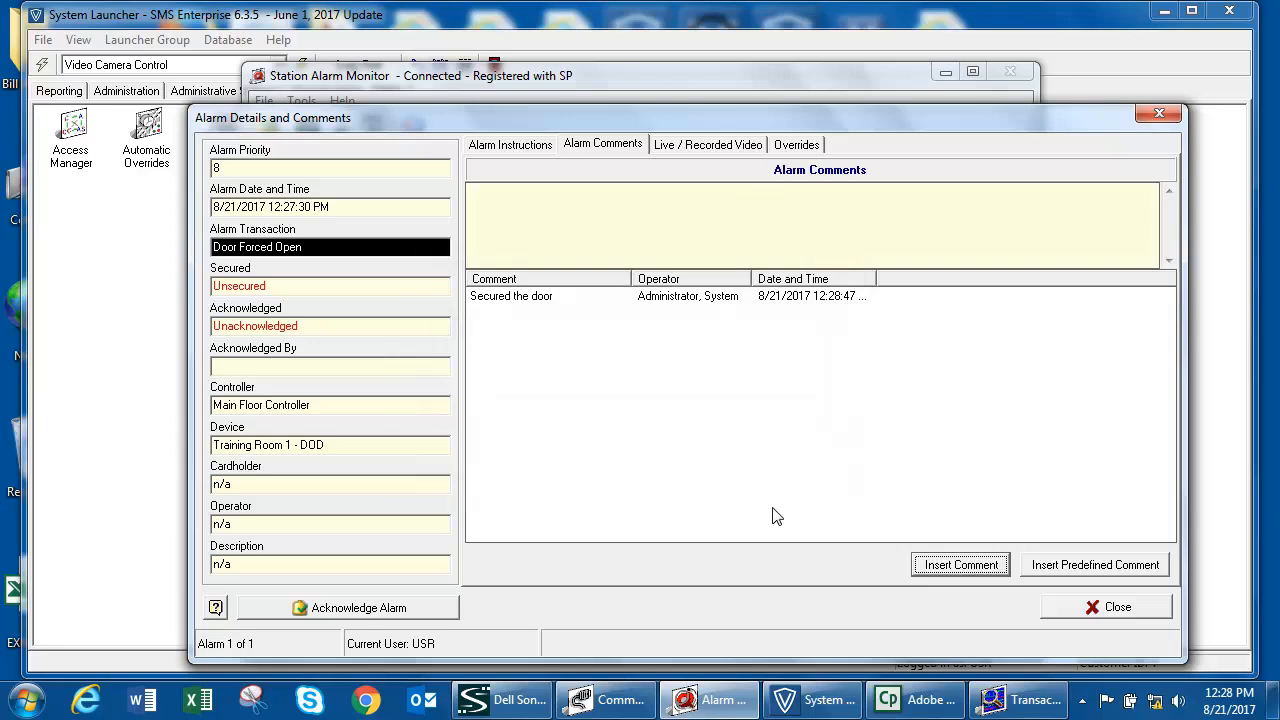
- Show the alarm's live and recorded video, and pan and zoom the live Demo Room Panasonic PTZ camera in on the shelf
click(707, 145)
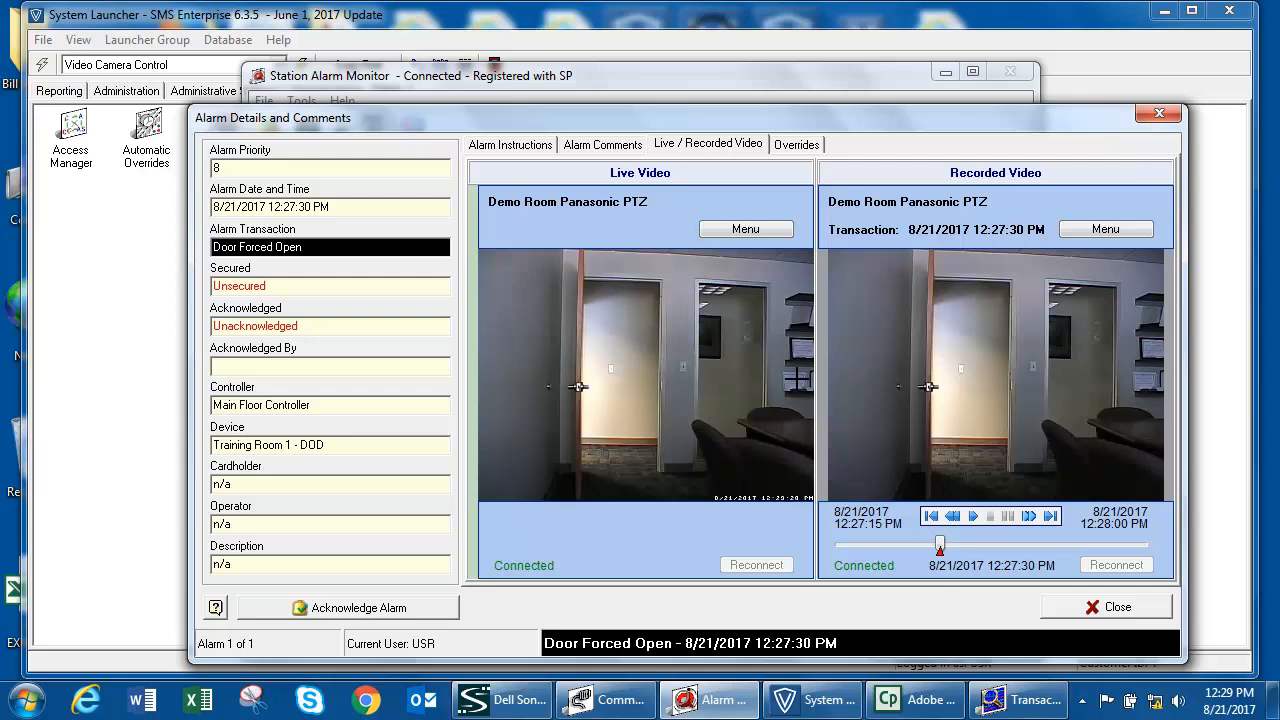
click(798, 379)
click(782, 388)
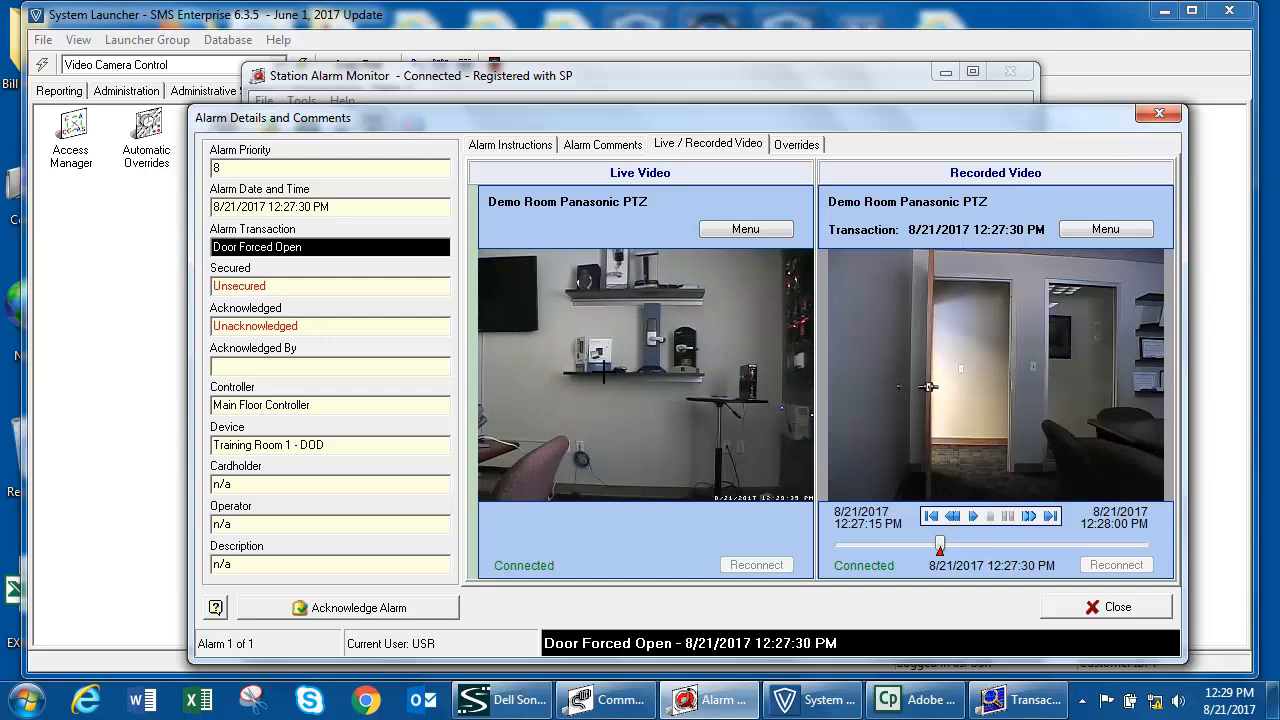
scroll(604, 373, up, 3)
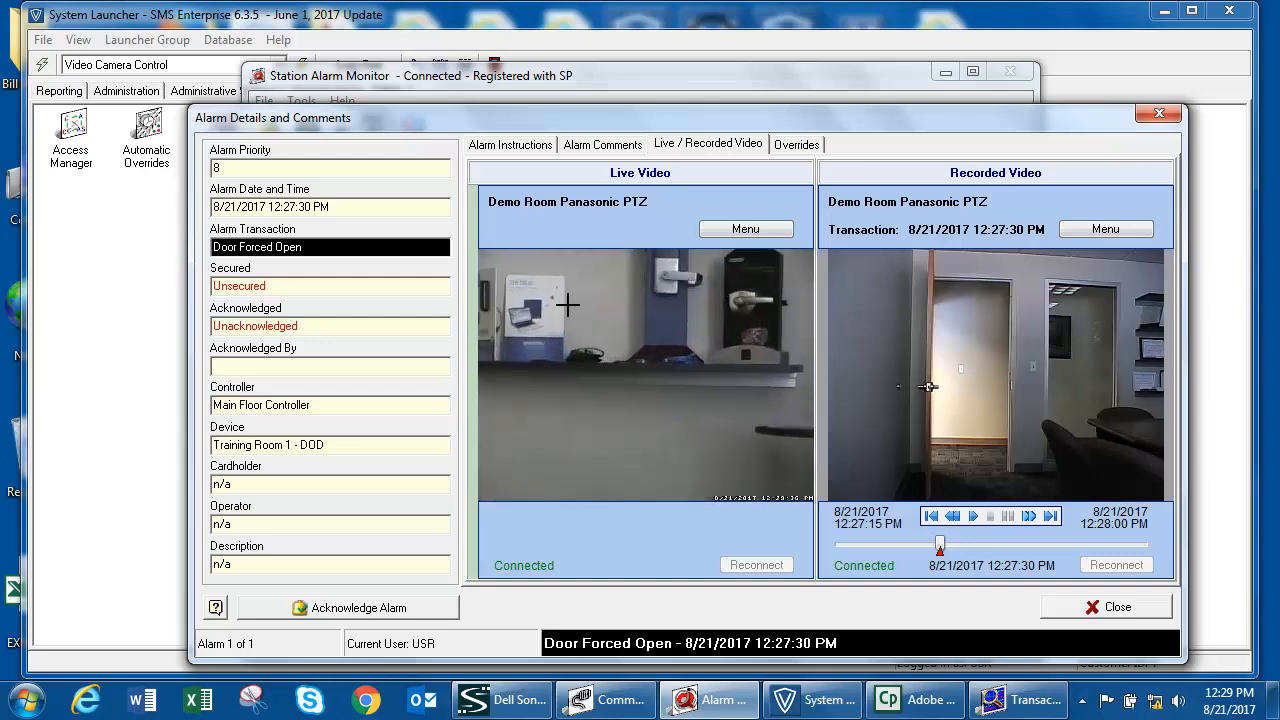
click(568, 305)
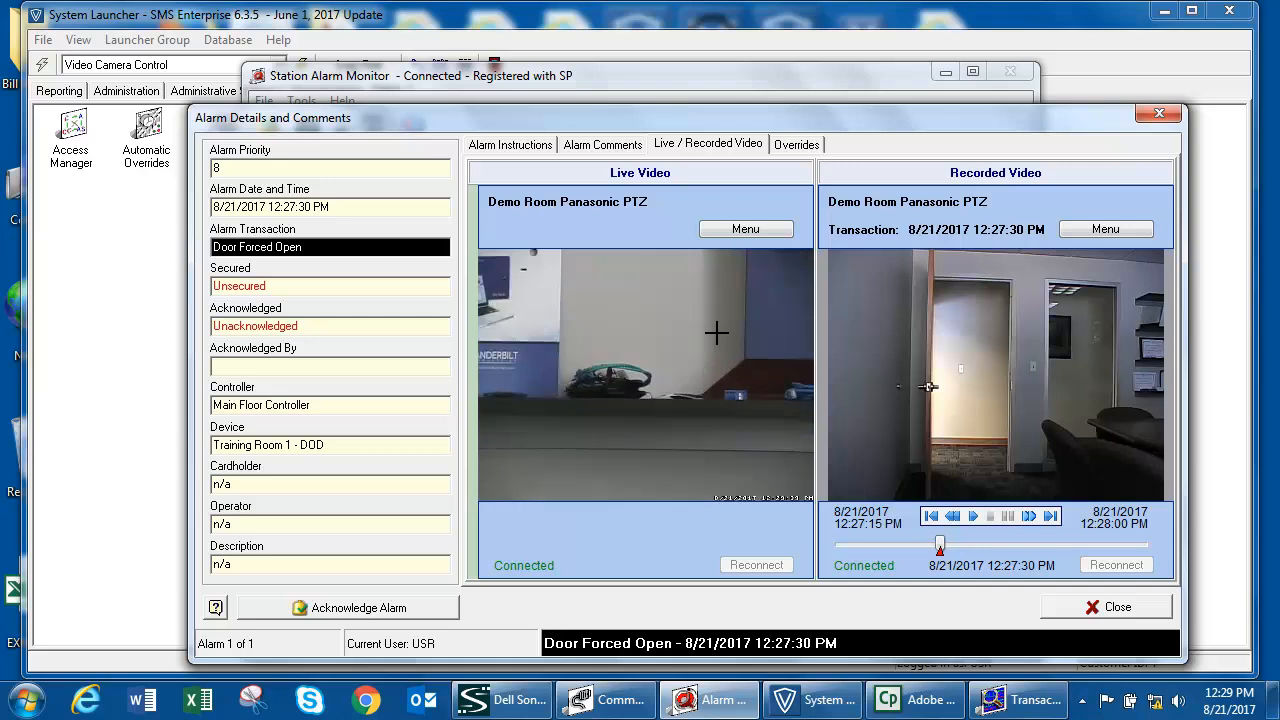
click(508, 340)
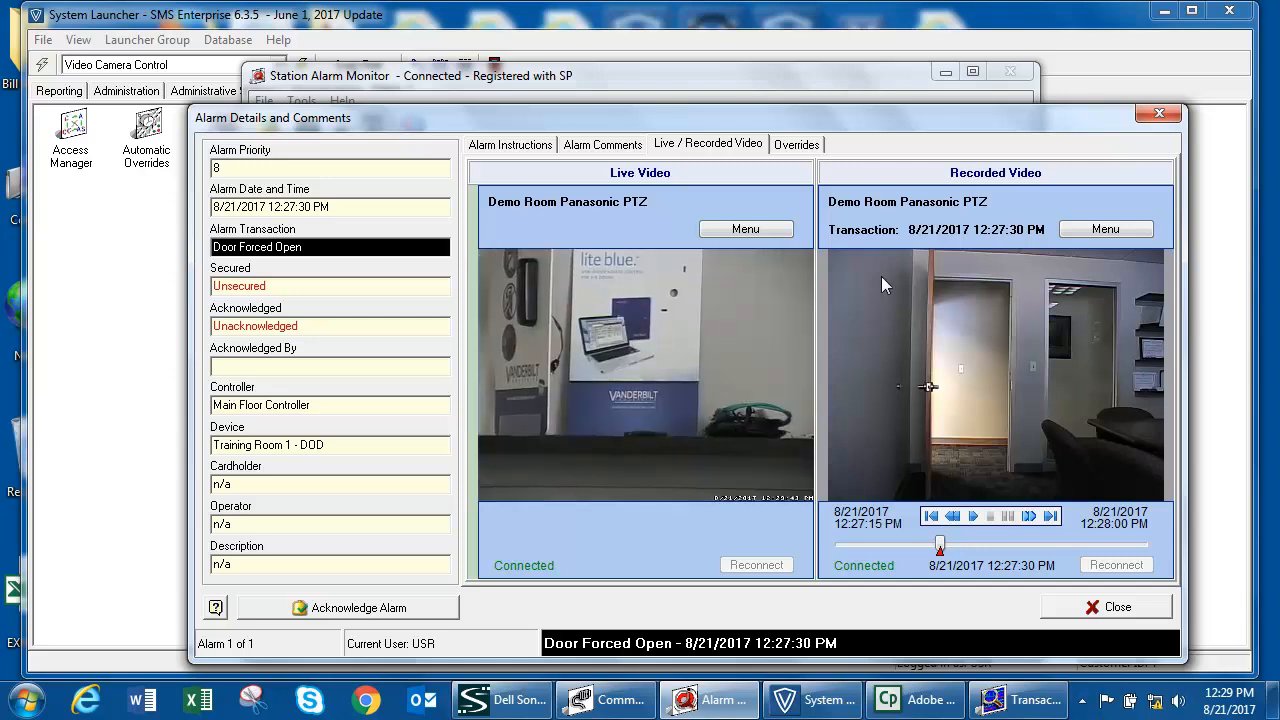
- Review the alarm's manual override tasks and instructions, then acknowledge the Door Forced Open alarm and close its details
click(794, 148)
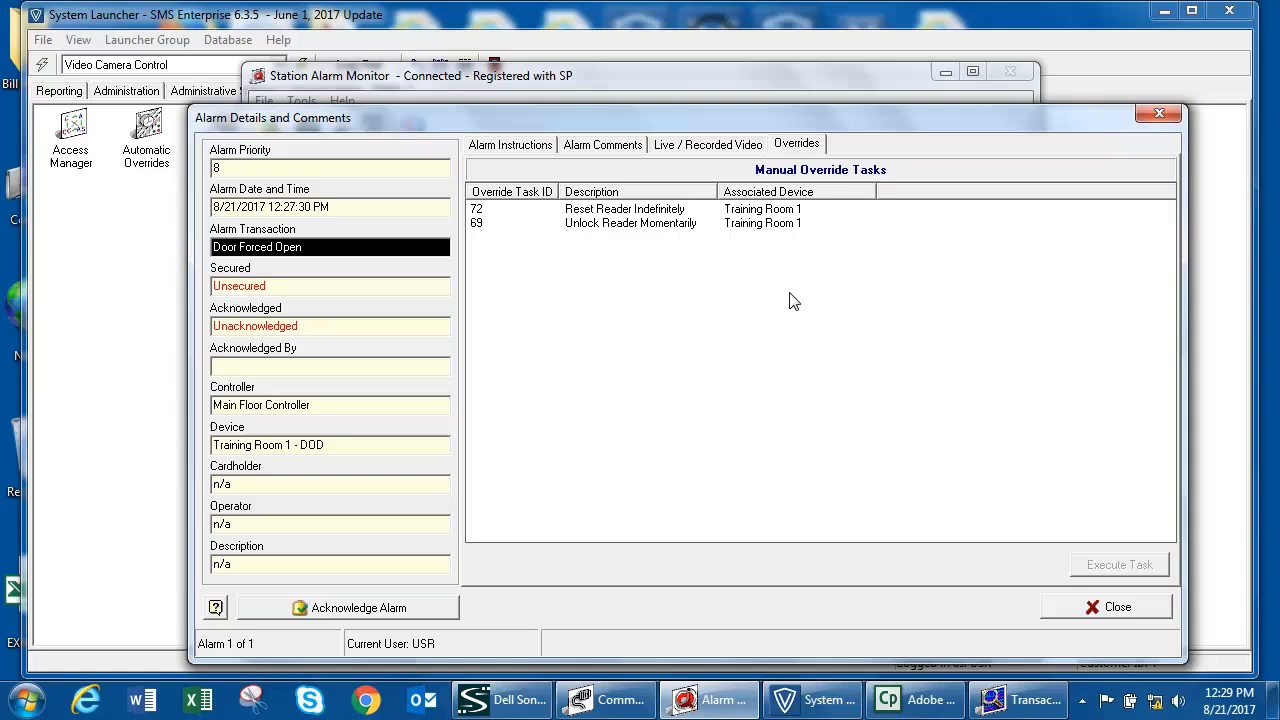
click(525, 147)
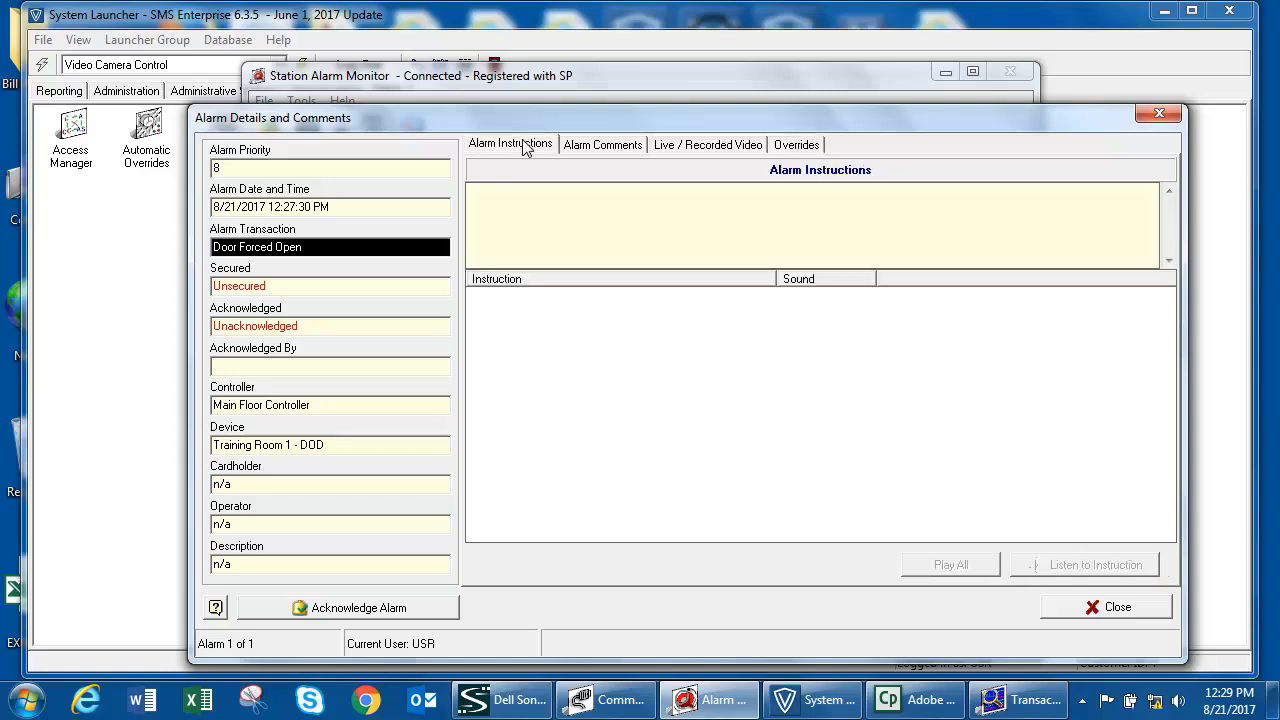
drag(703, 114, 691, 85)
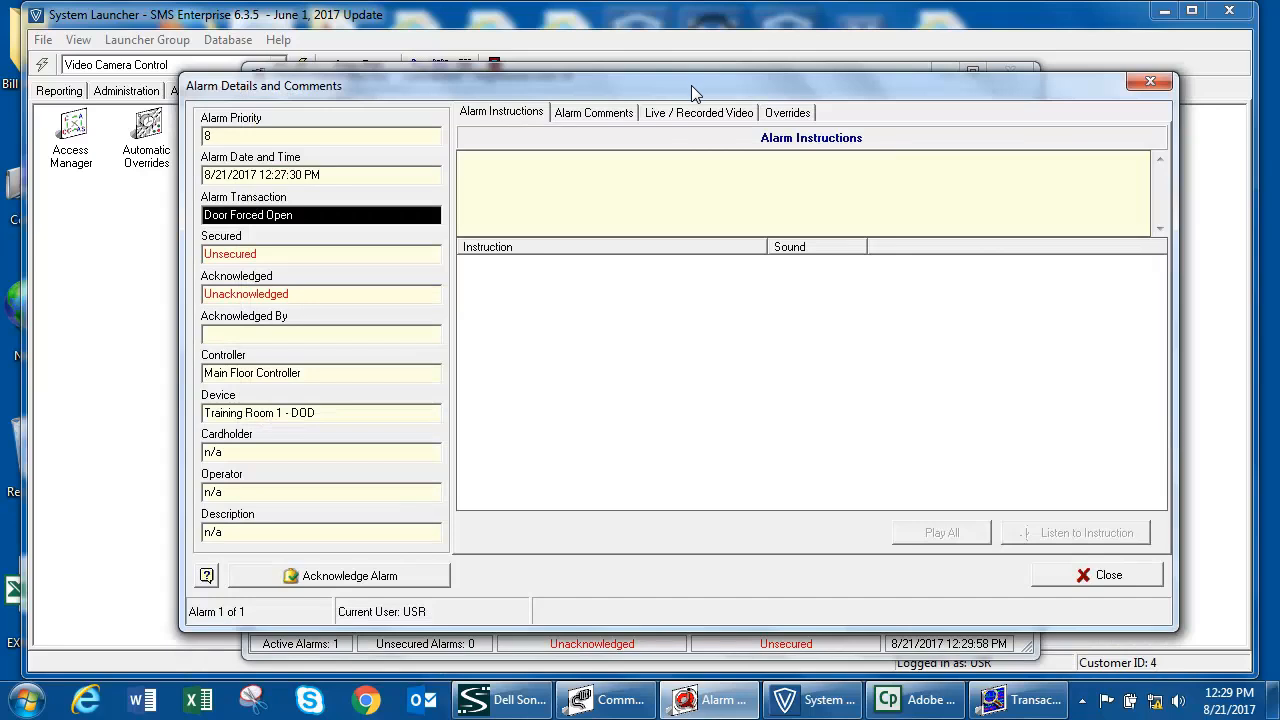
click(343, 578)
mouse_move(606, 700)
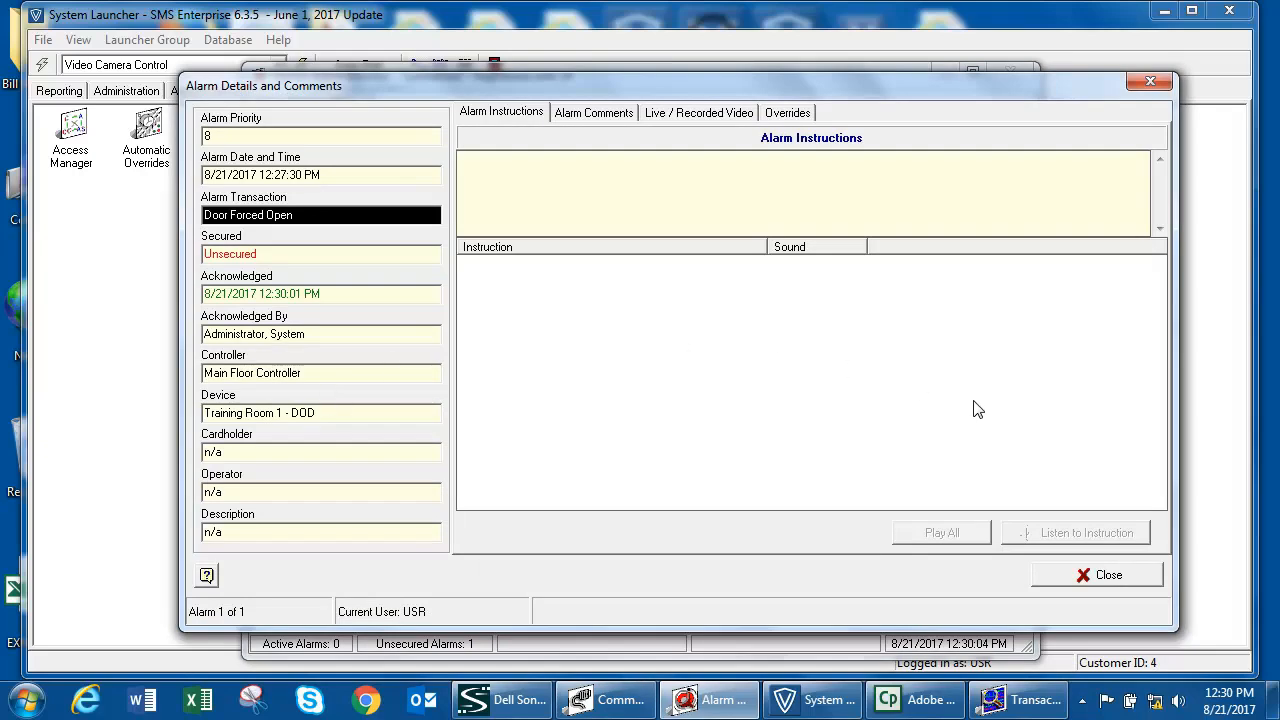
click(1103, 577)
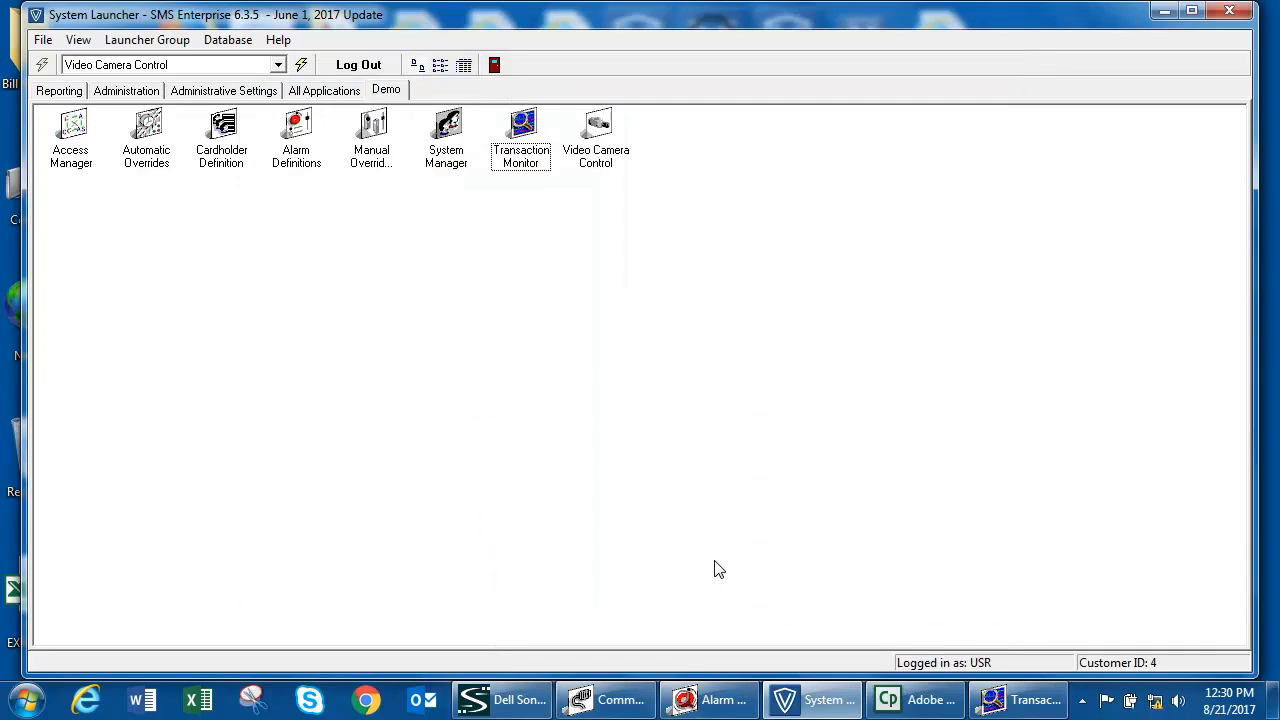
- Open Alarm Definitions and examine the alarm and group attachments of the Access Denied label
click(290, 152)
double_click(296, 158)
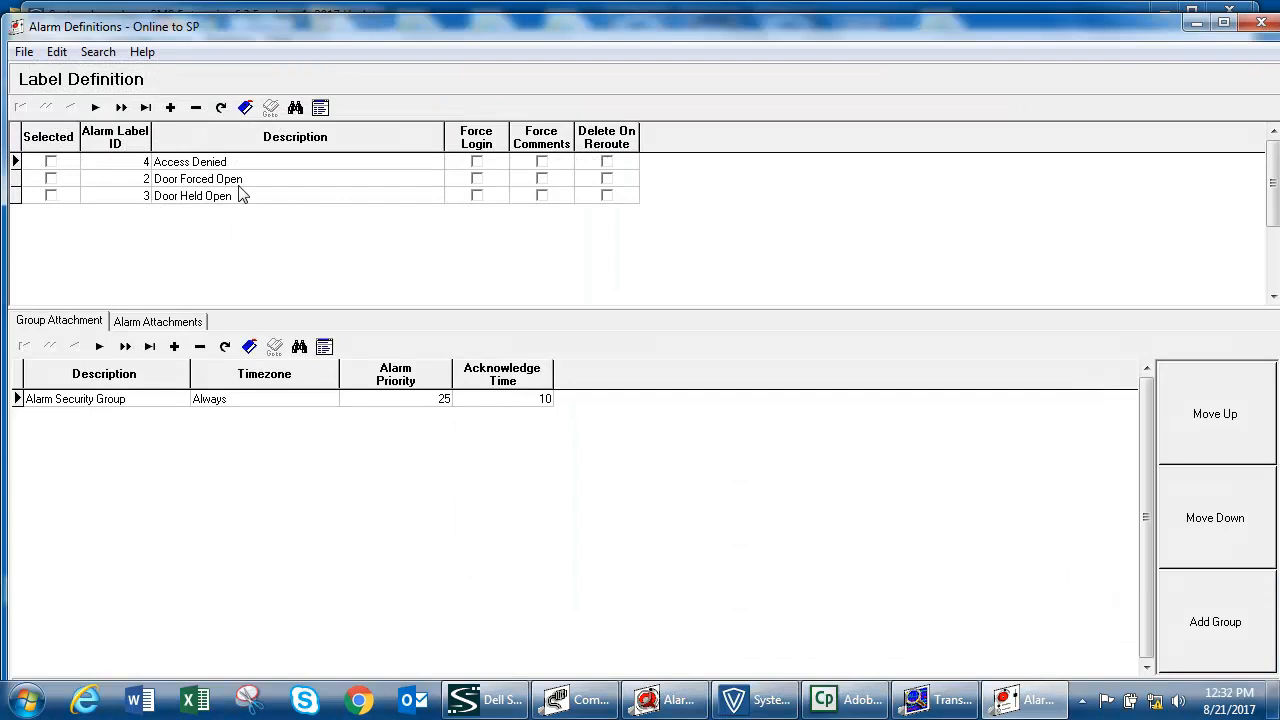
click(168, 326)
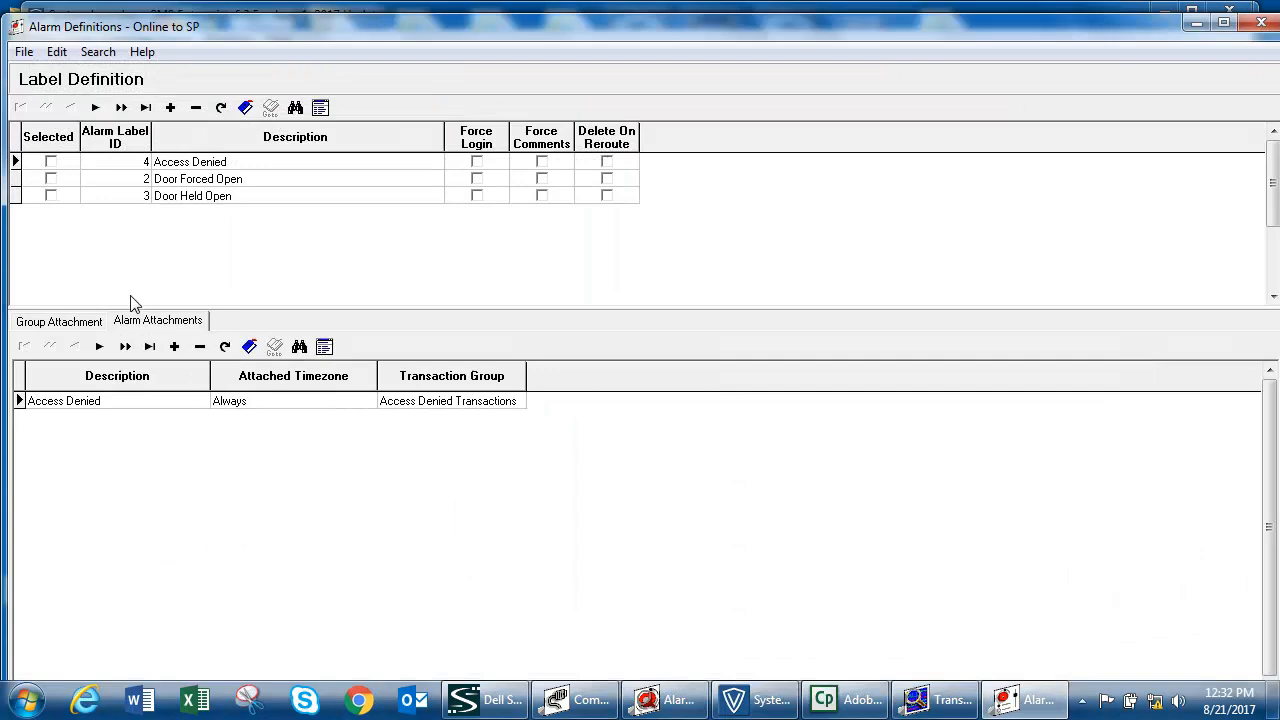
click(93, 324)
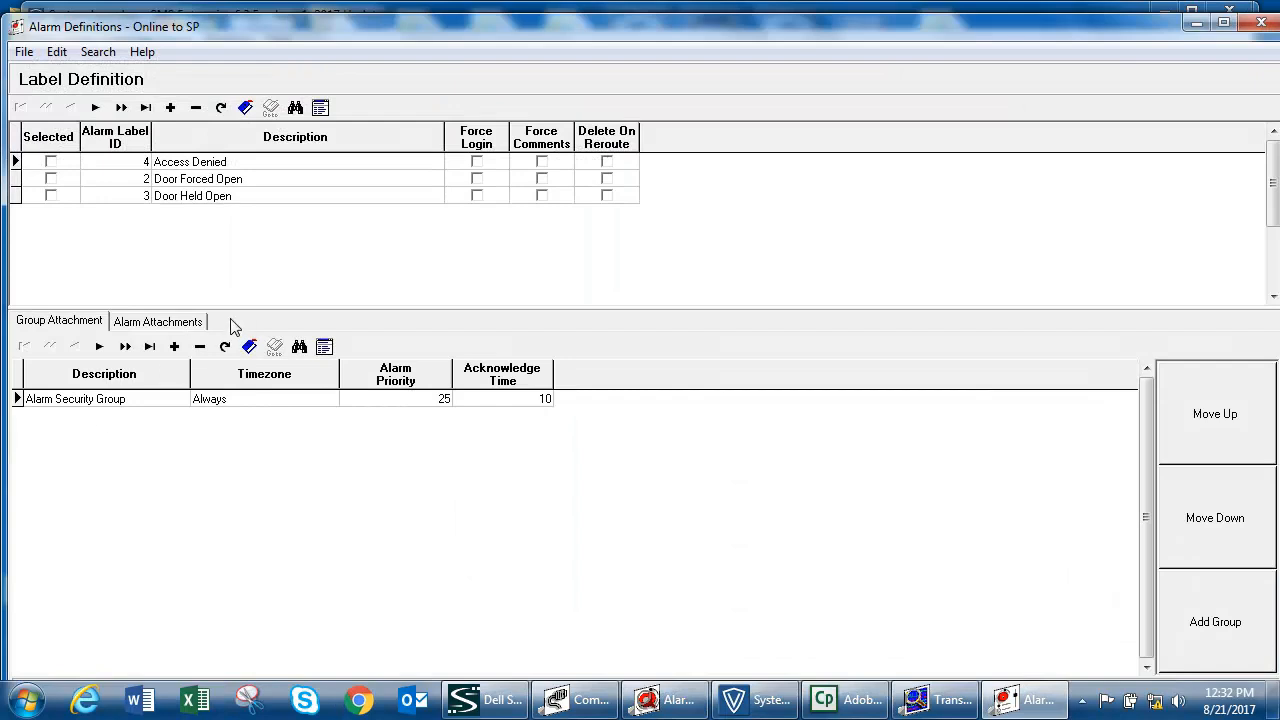
- Select the Door Forced Open label and examine its alarm attachment and its Alarm Security Group and Alarm Backup Group attachments
click(51, 178)
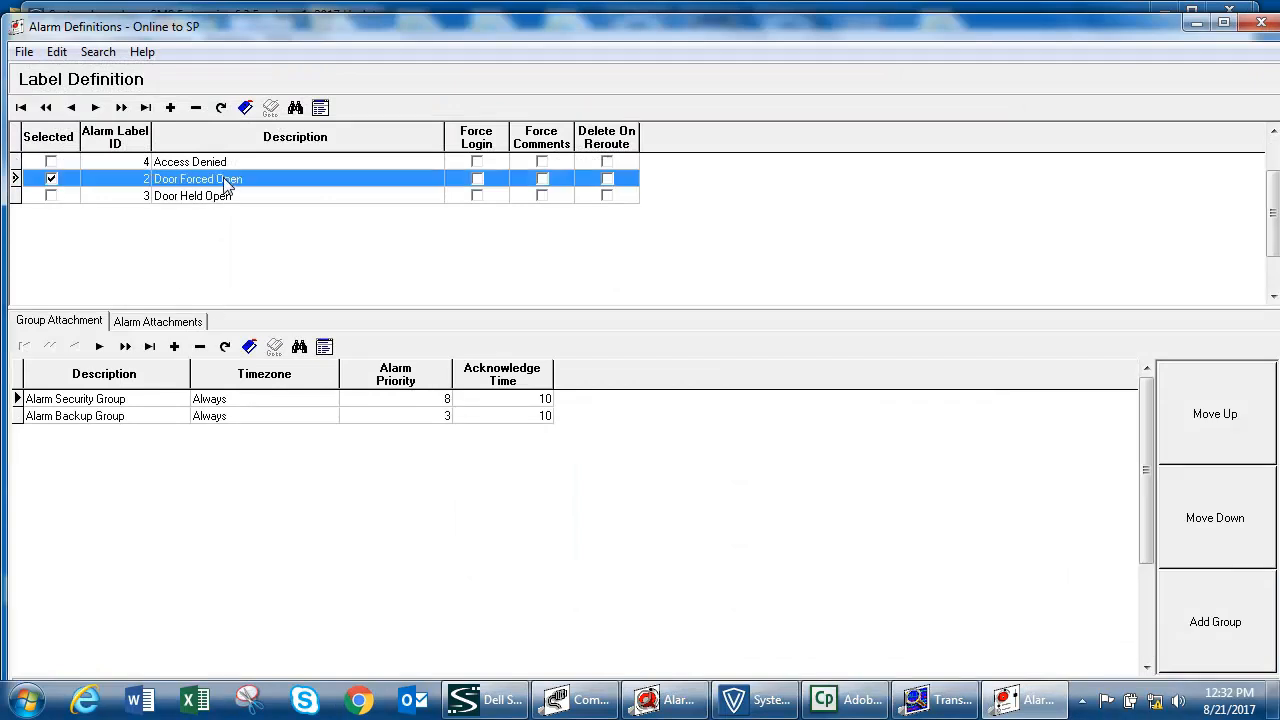
click(198, 321)
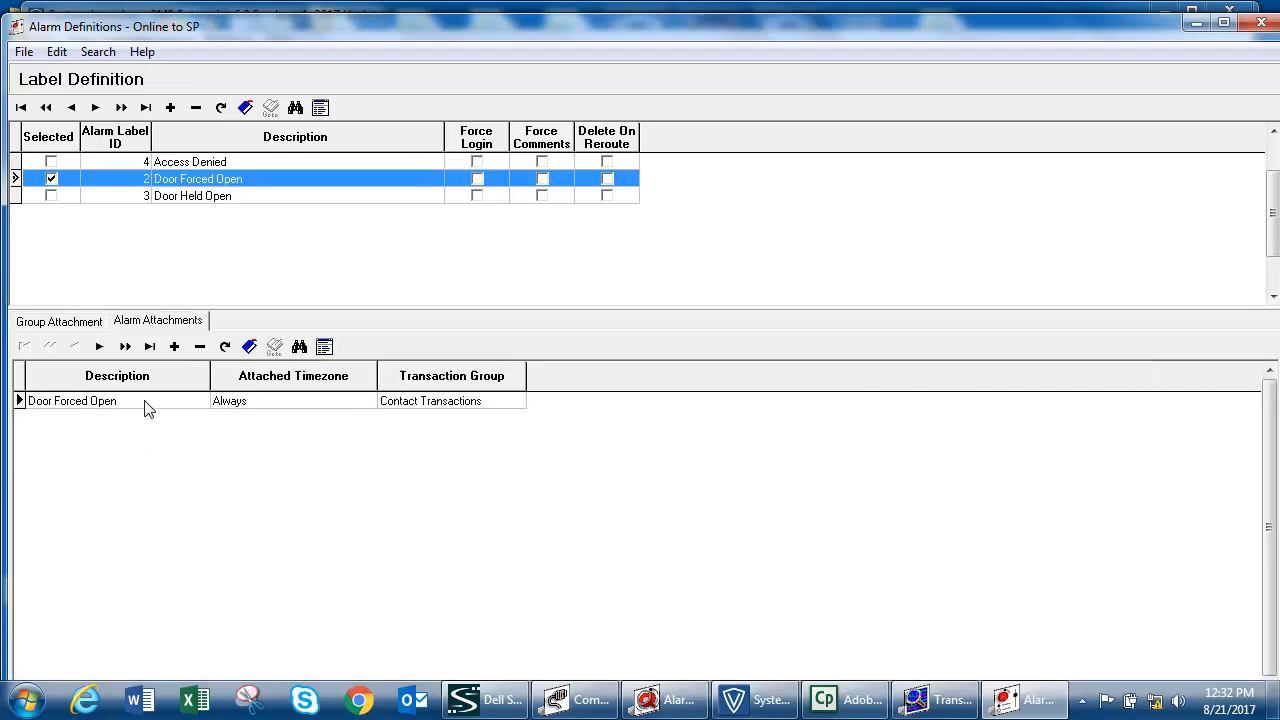
click(64, 322)
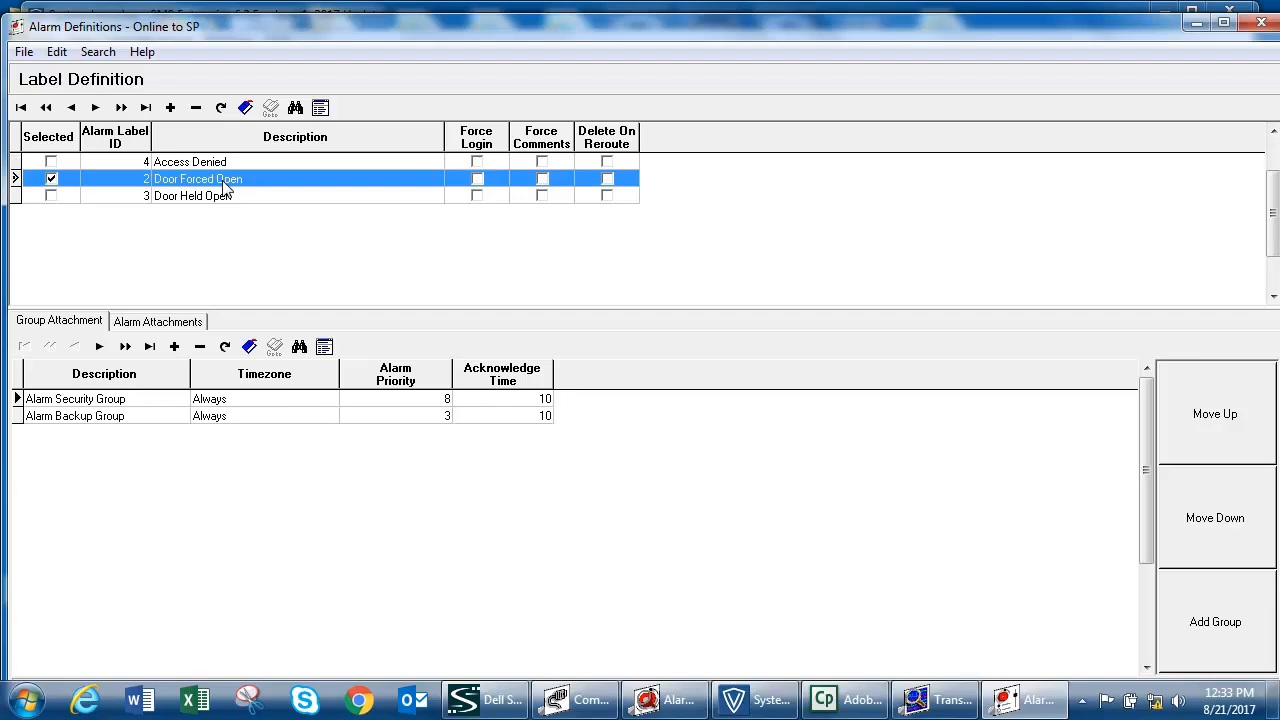
click(52, 399)
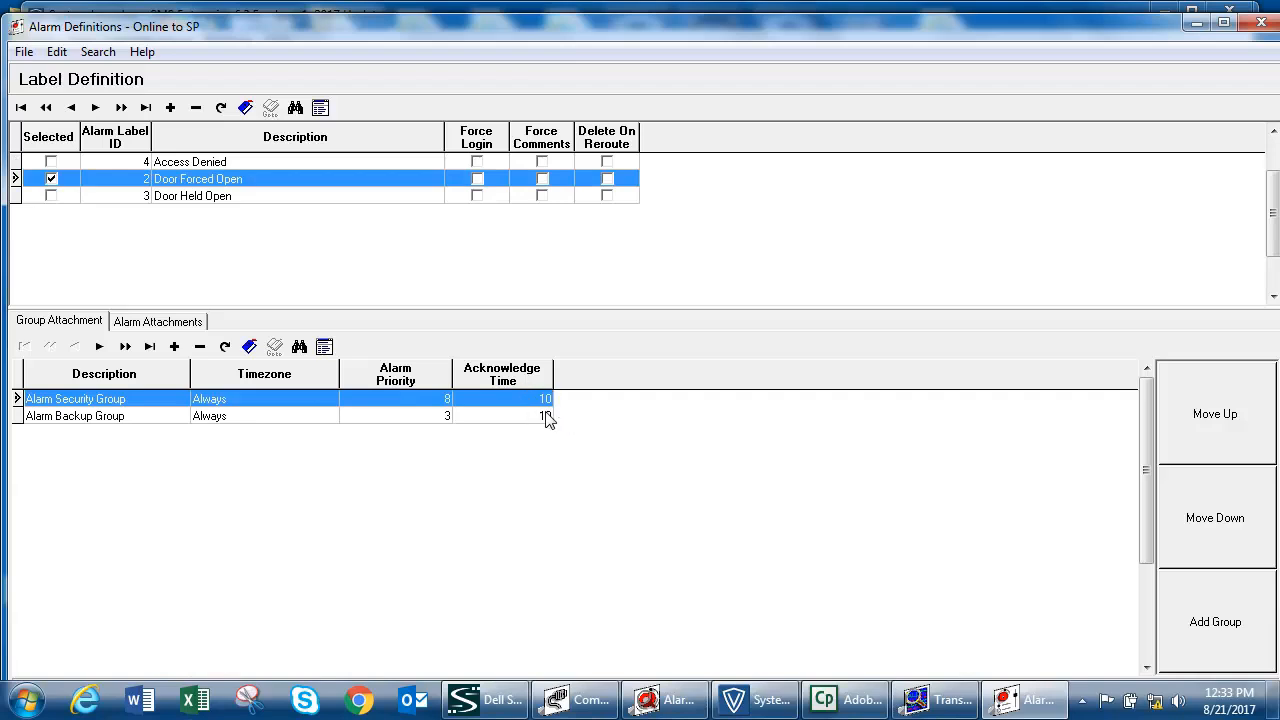
click(79, 420)
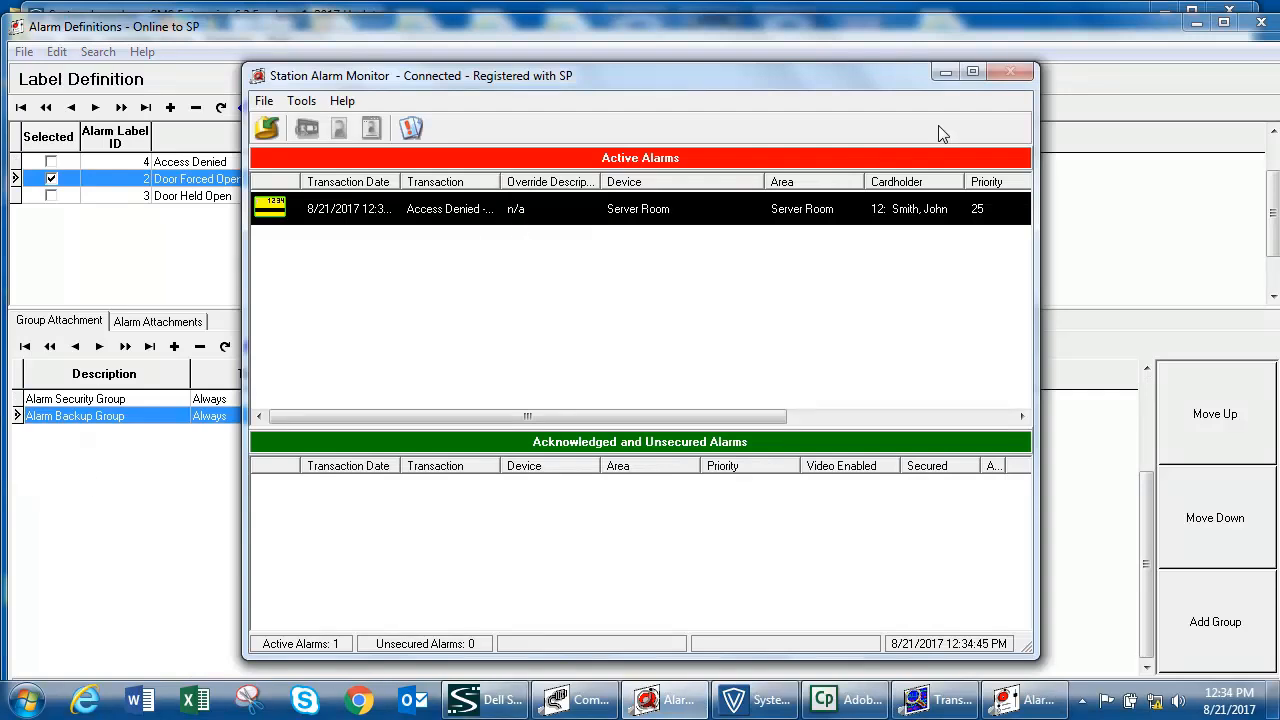
- Maximize Station Alarm Monitor and widen the Transaction and Transaction Date columns of the active alarms to show their full text
click(972, 71)
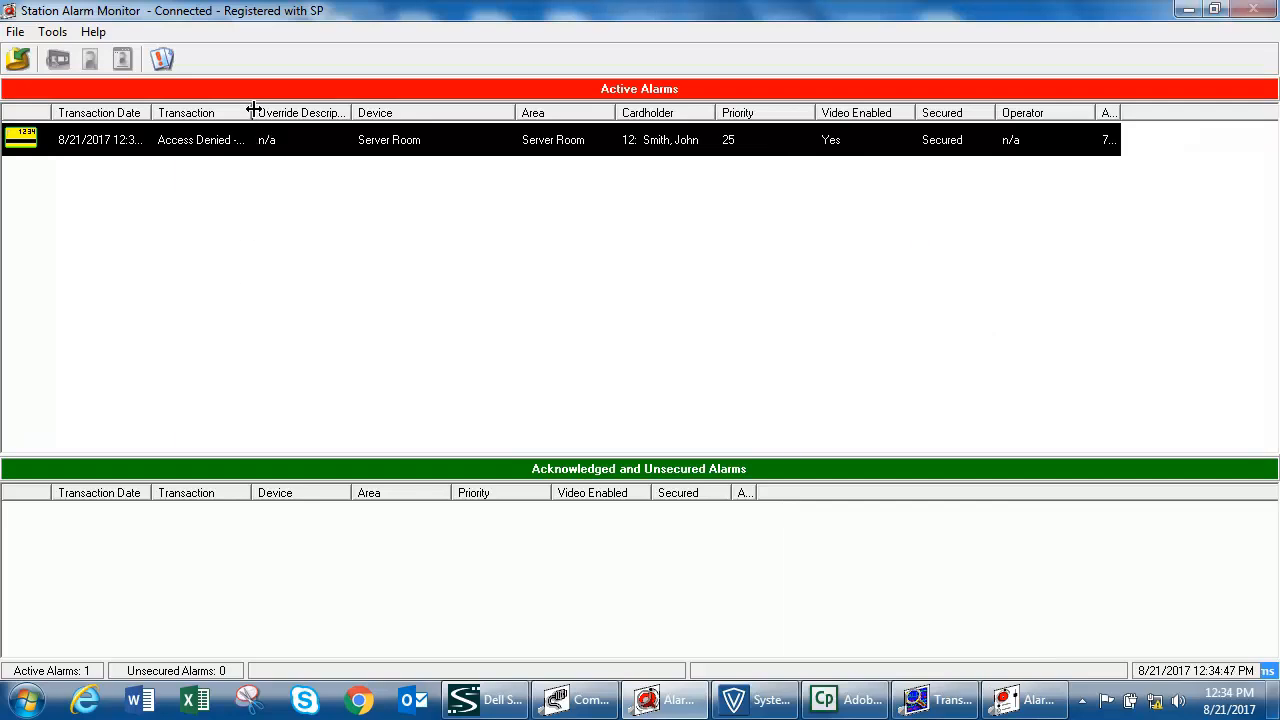
drag(251, 112, 389, 113)
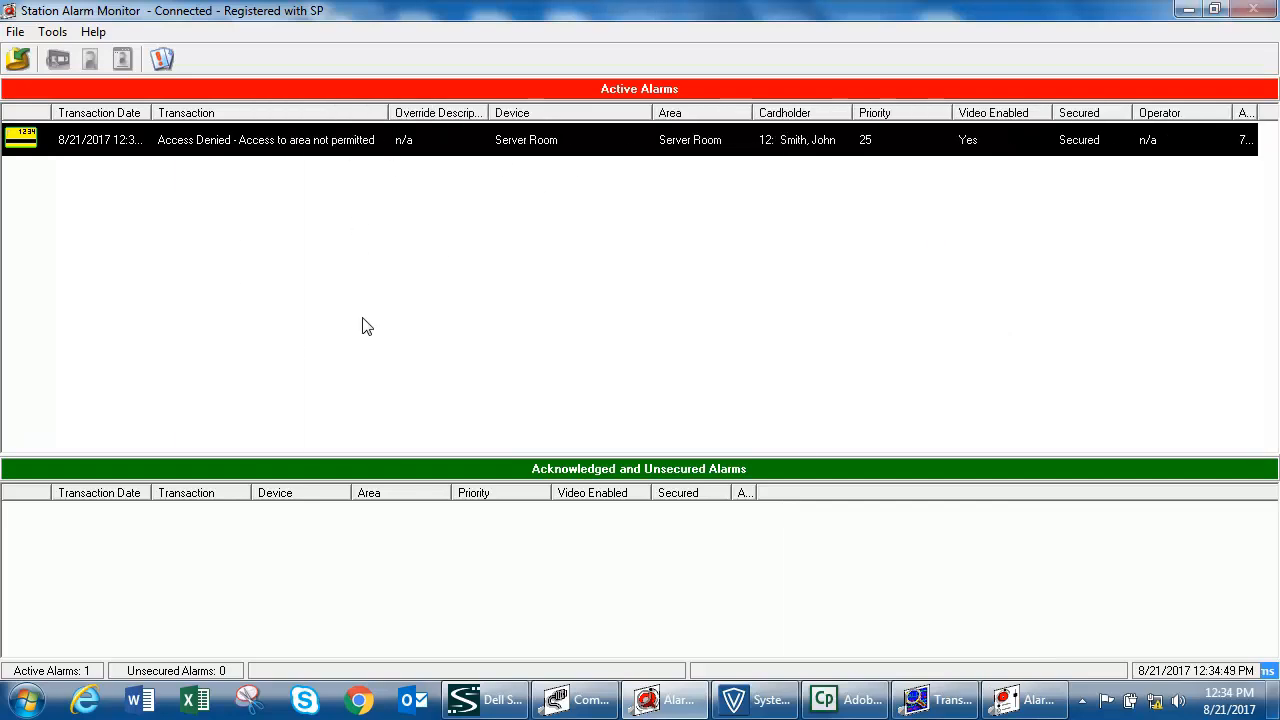
drag(151, 113, 205, 113)
- Open the Server Room Access Denied alarm, review its cardholder image and override tasks, and acknowledge the alarm
click(330, 140)
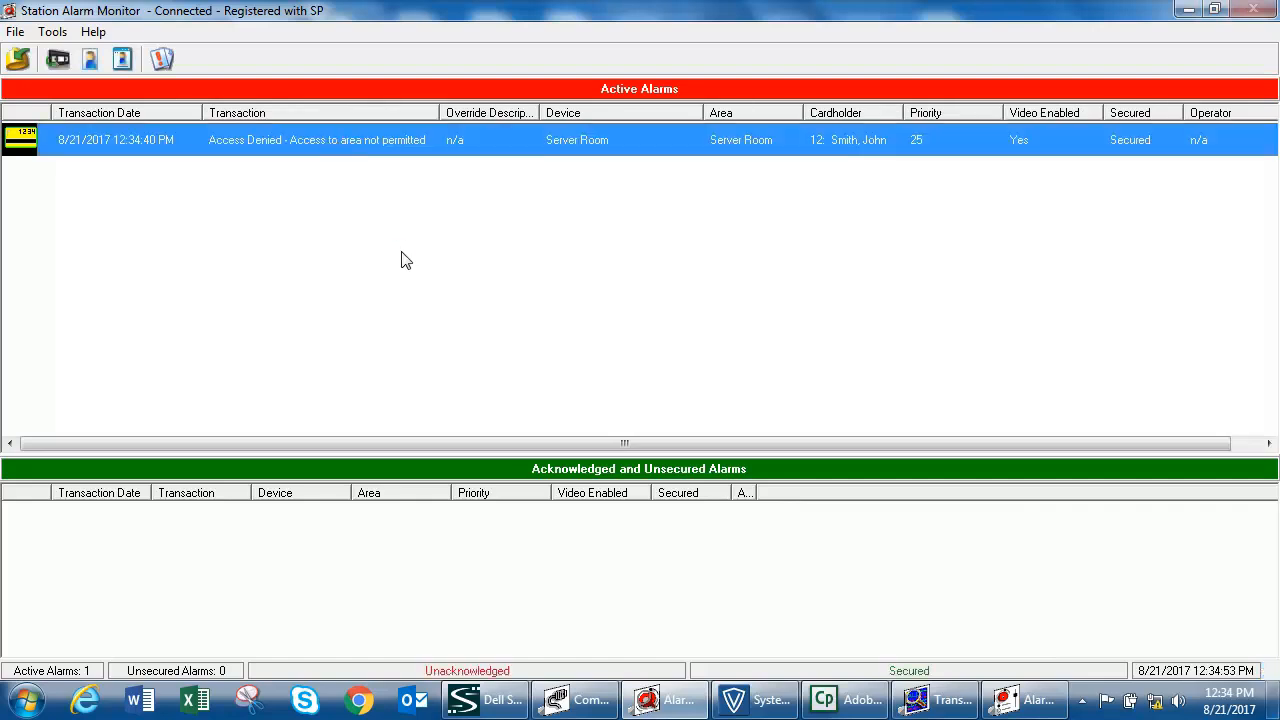
double_click(402, 252)
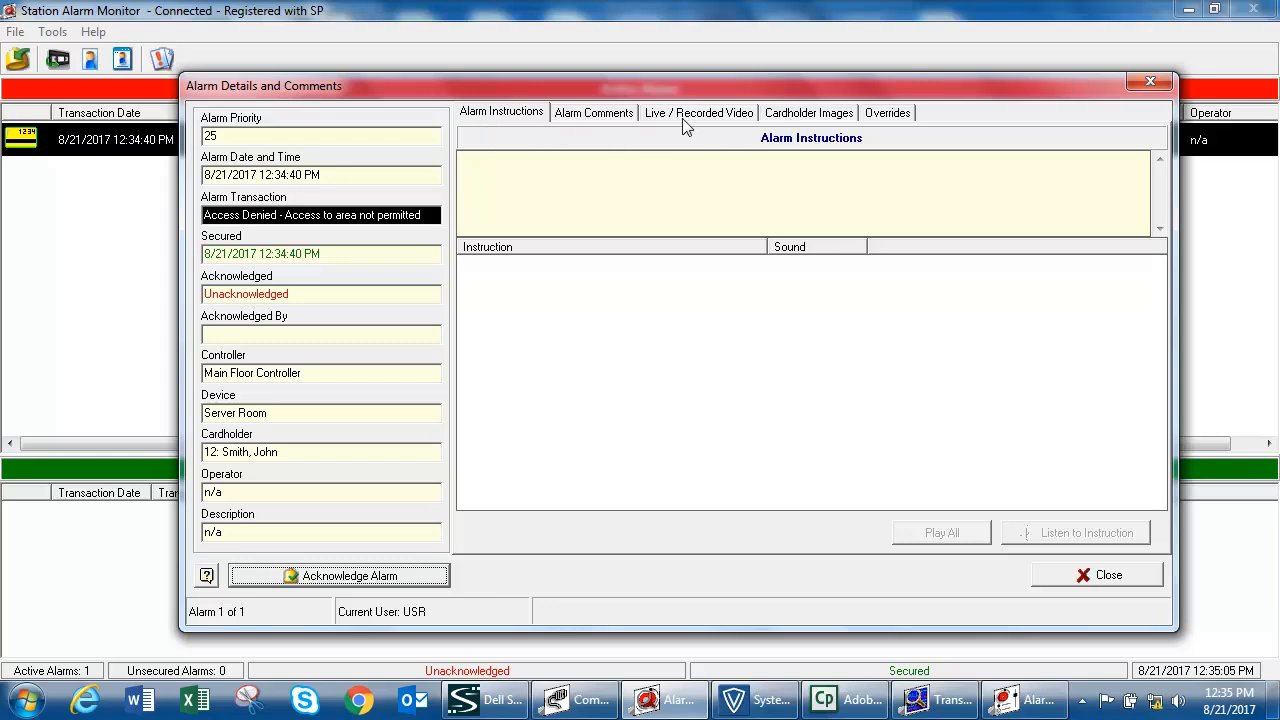
click(807, 114)
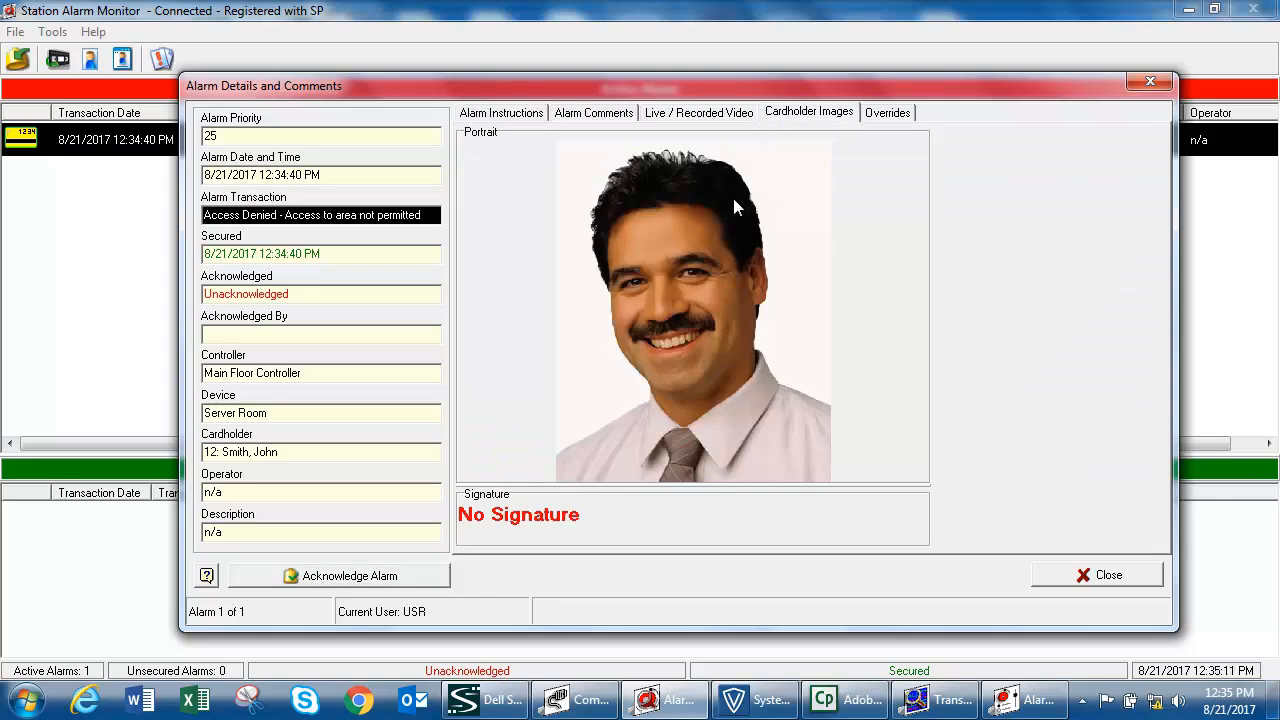
click(905, 121)
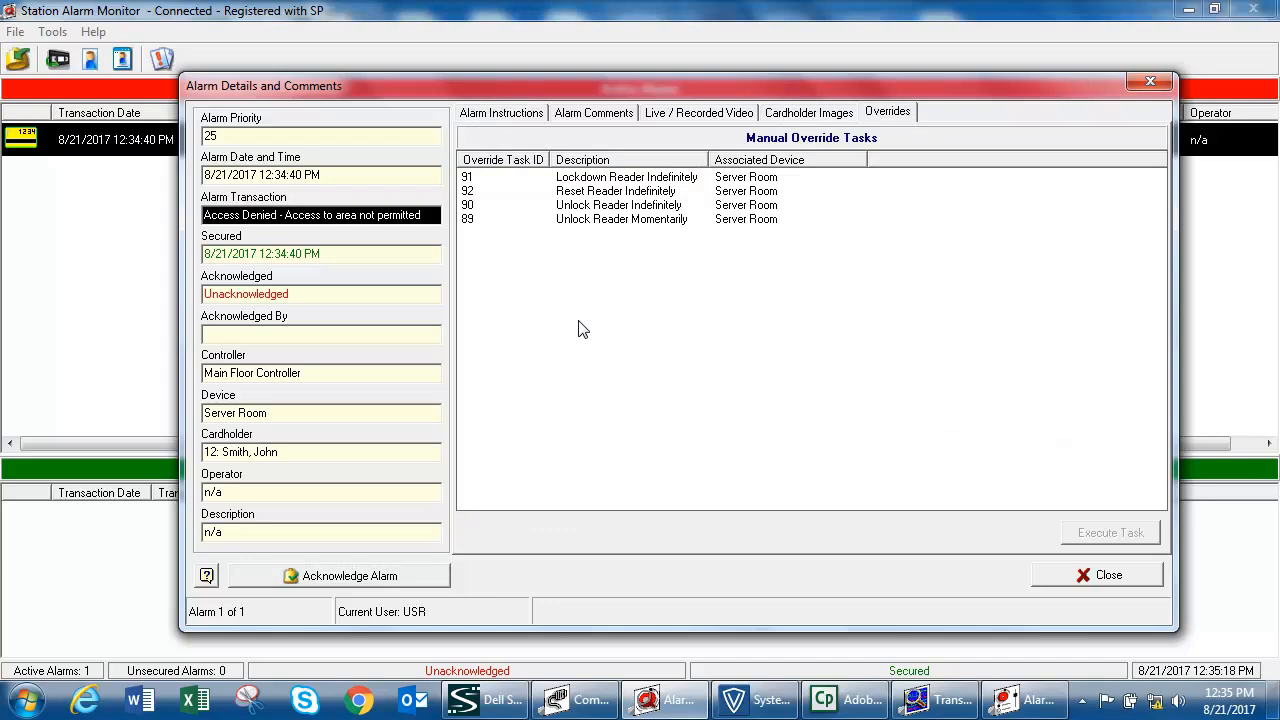
click(385, 574)
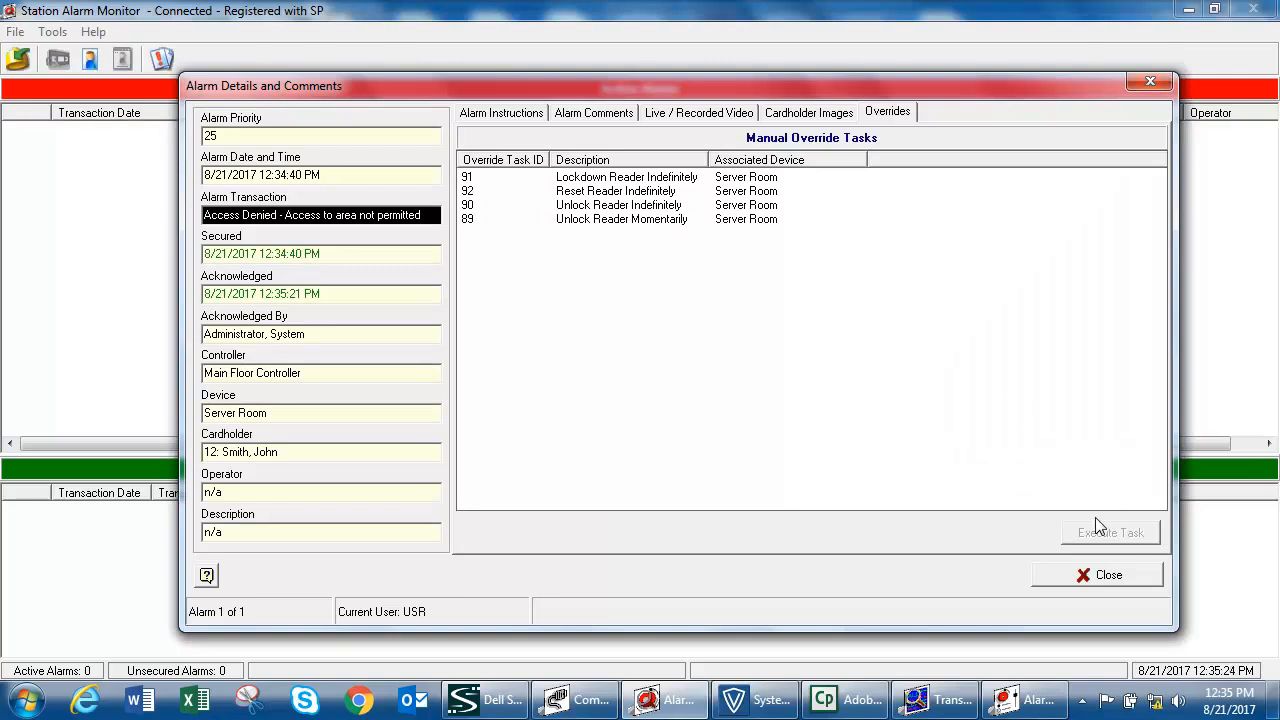
- Close the Access Denied alarm's details, select all active Door Forced Open alarms for Training Room 1 - DOD, and open their details
click(1086, 580)
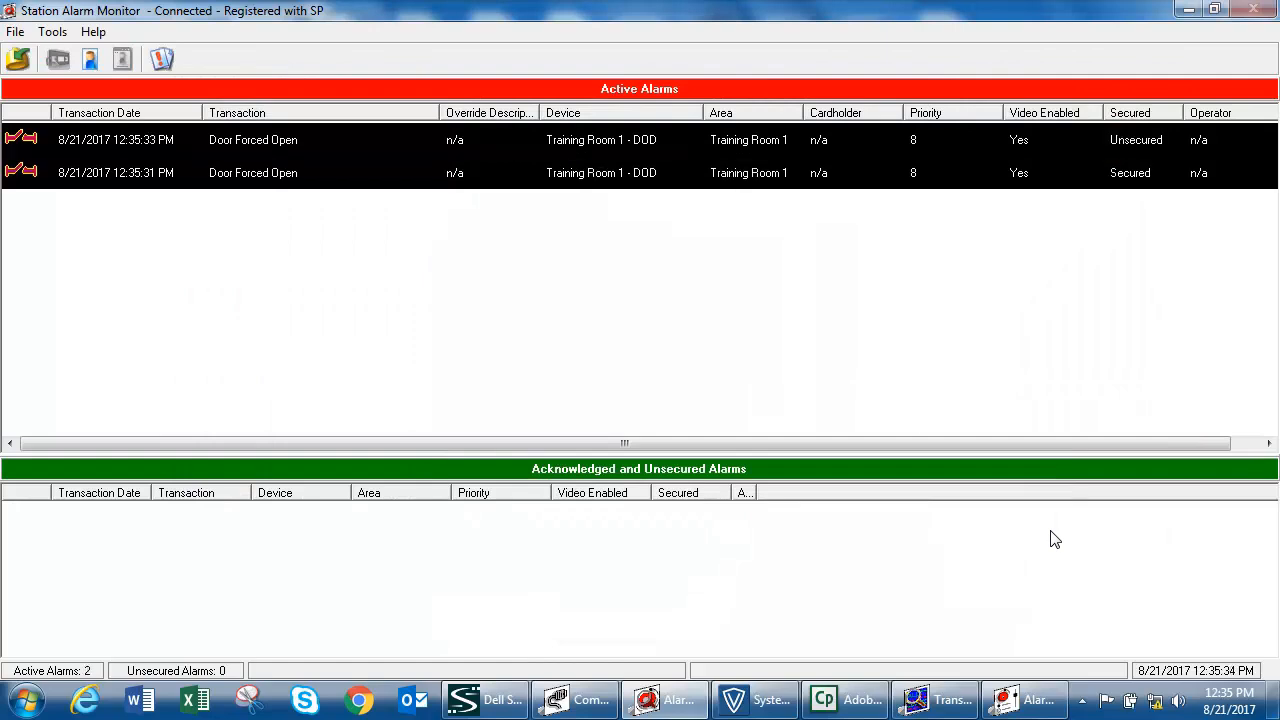
click(231, 176)
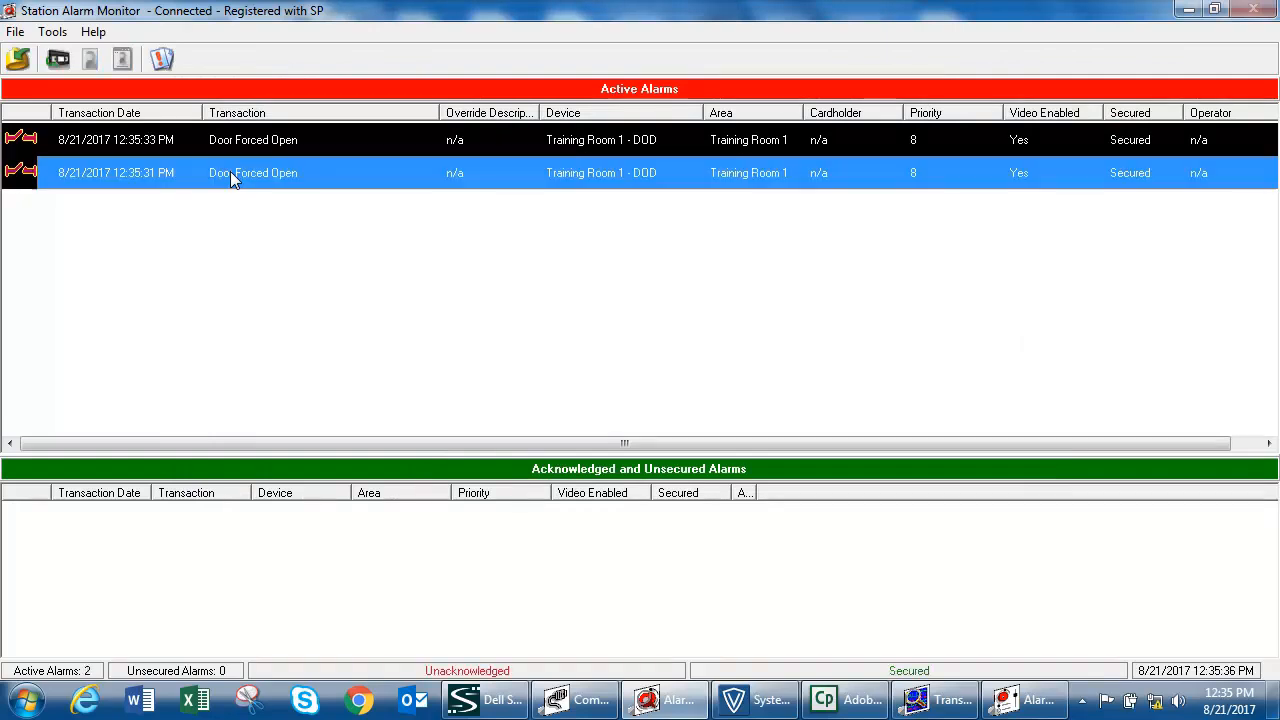
right_click(231, 176)
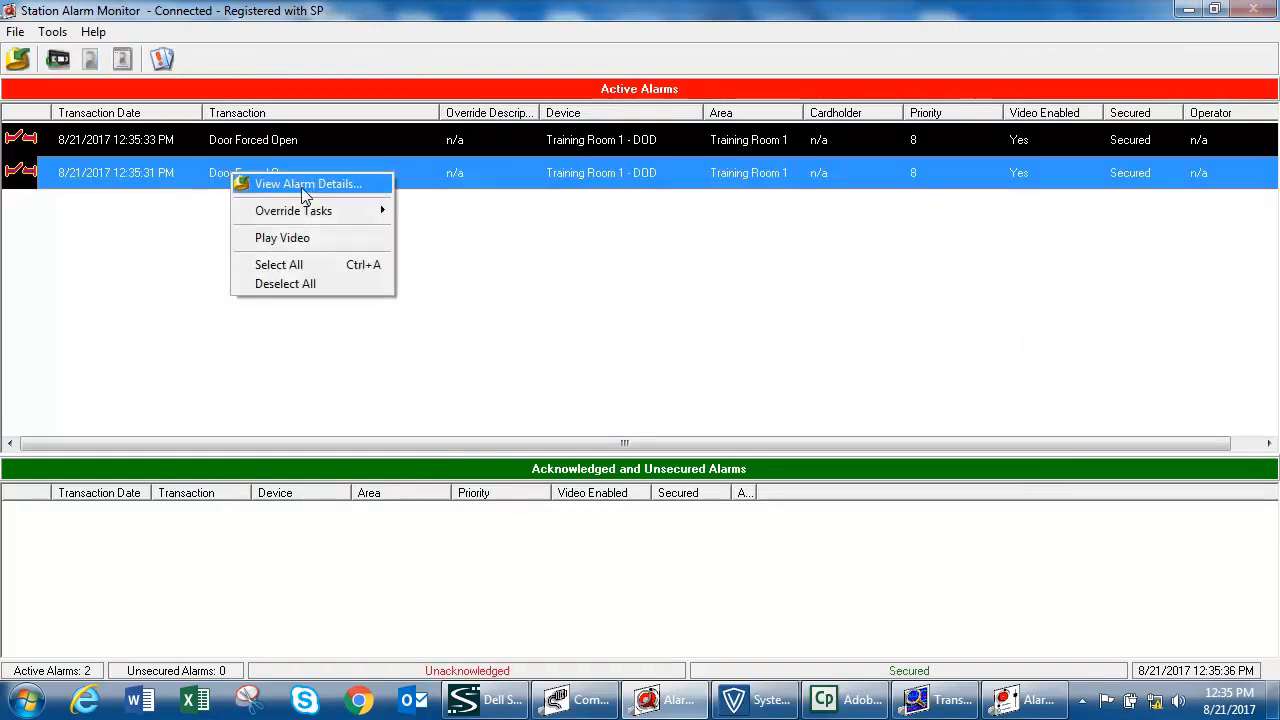
click(303, 266)
click(24, 60)
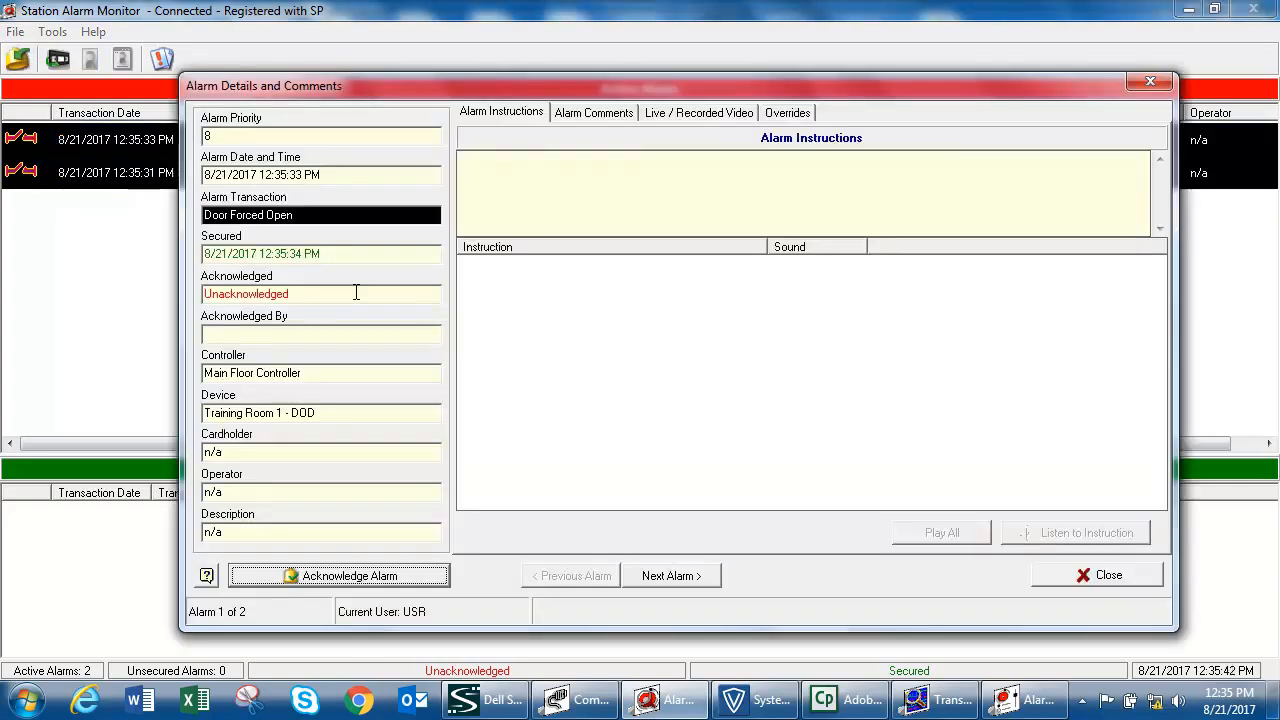
- Acknowledge both Door Forced Open alarms one after the other in Alarm Details and Comments, and close the details
click(414, 579)
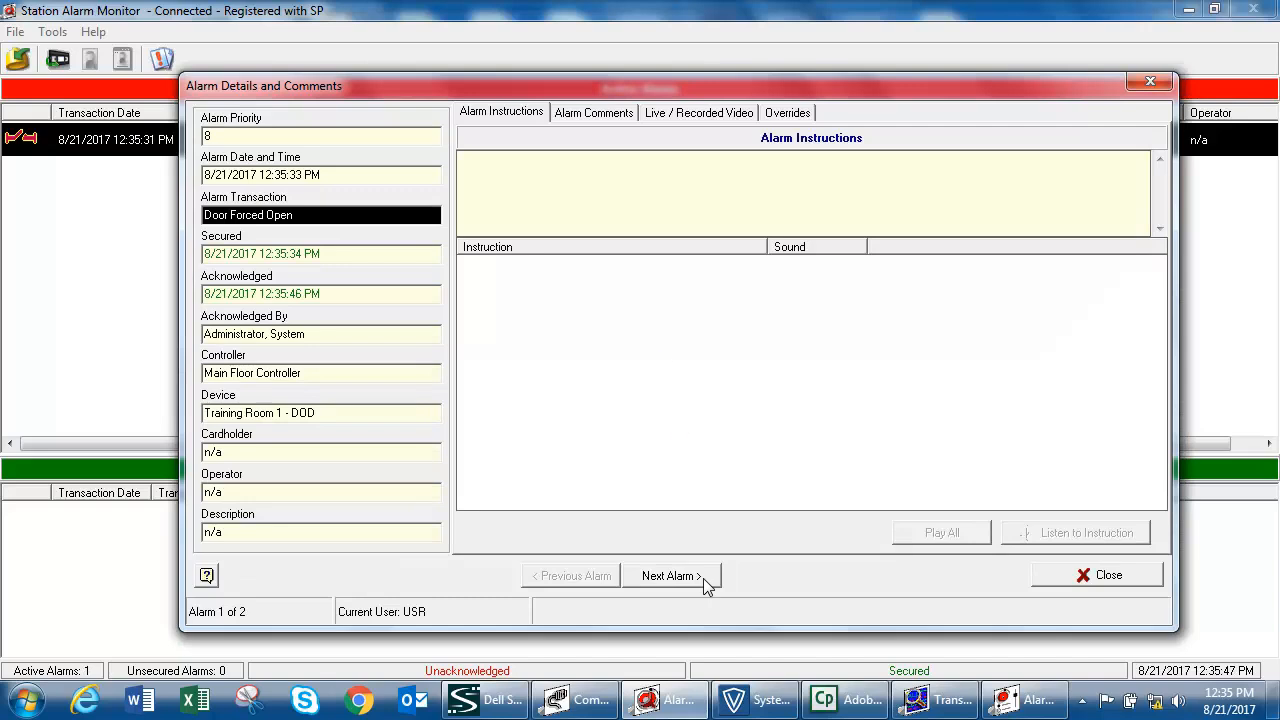
click(705, 585)
click(370, 578)
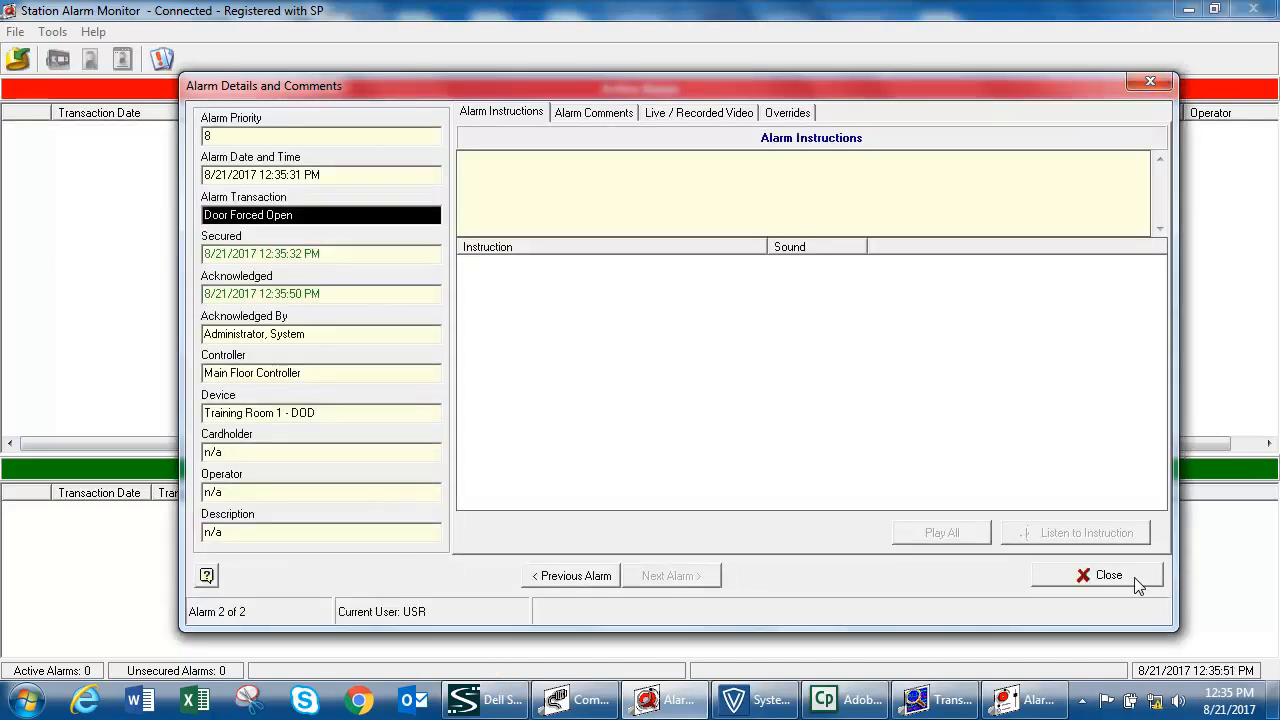
click(1097, 580)
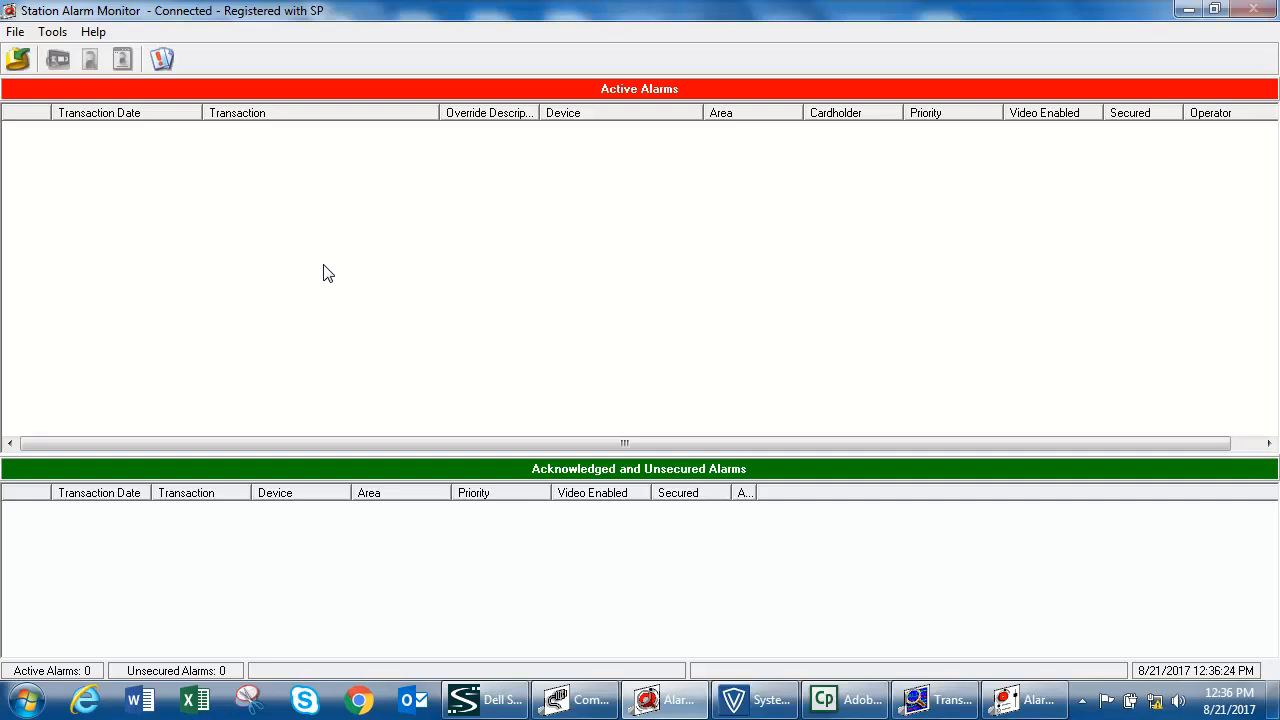
- Switch to Transaction Monitor and examine the cardholder transactions and the device and operator transactions
click(938, 700)
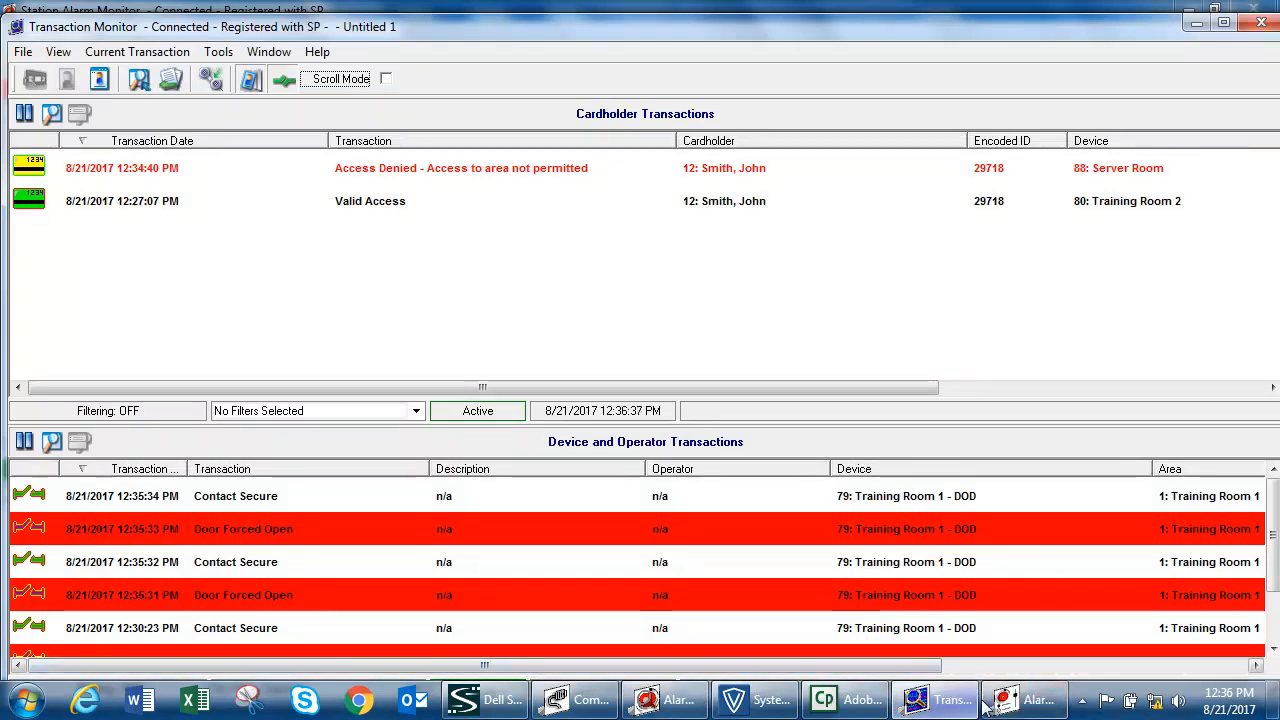
mouse_move(1030, 702)
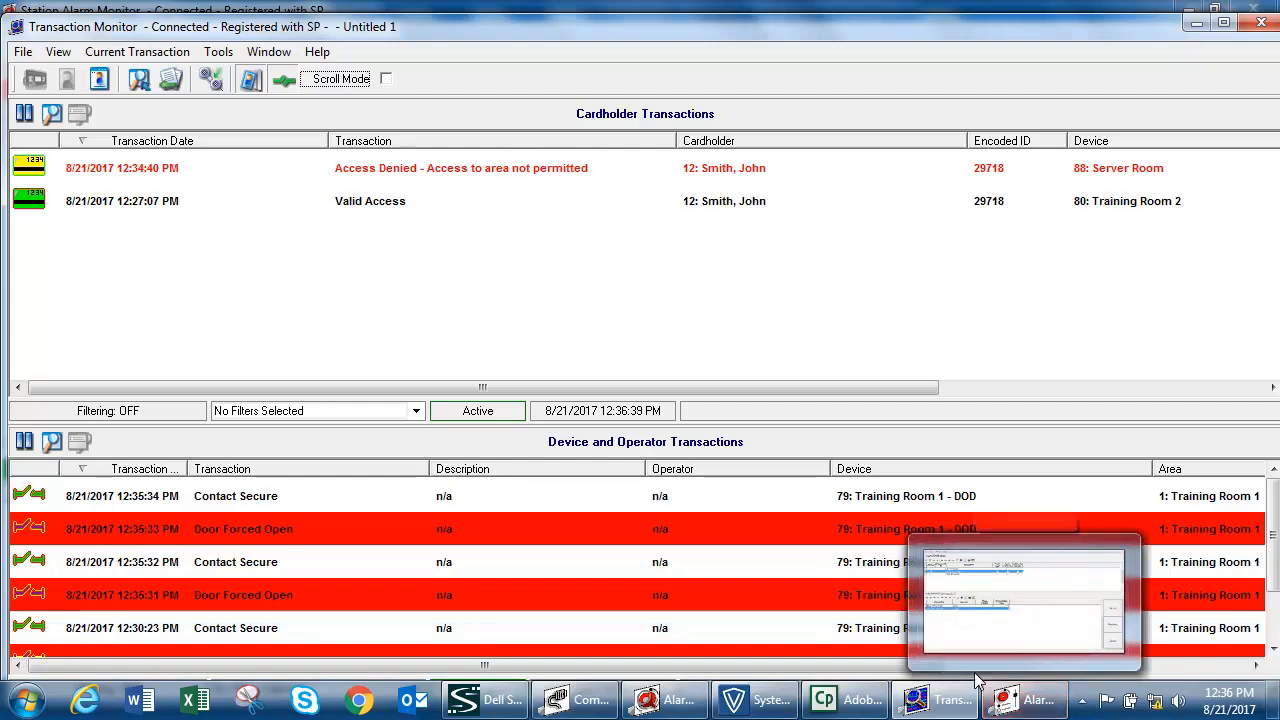